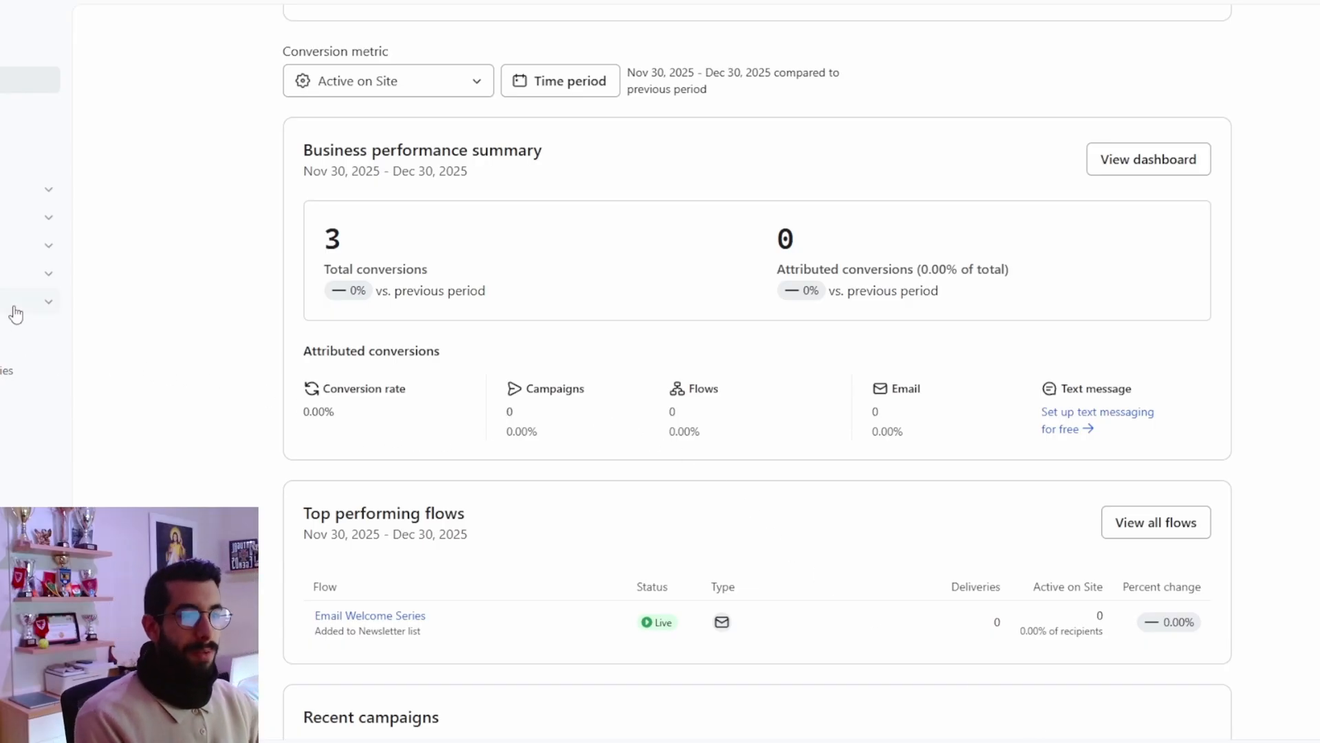
# Open the definition of the 15 days segment from the lists and segments overview.
pyautogui.click(2, 246)
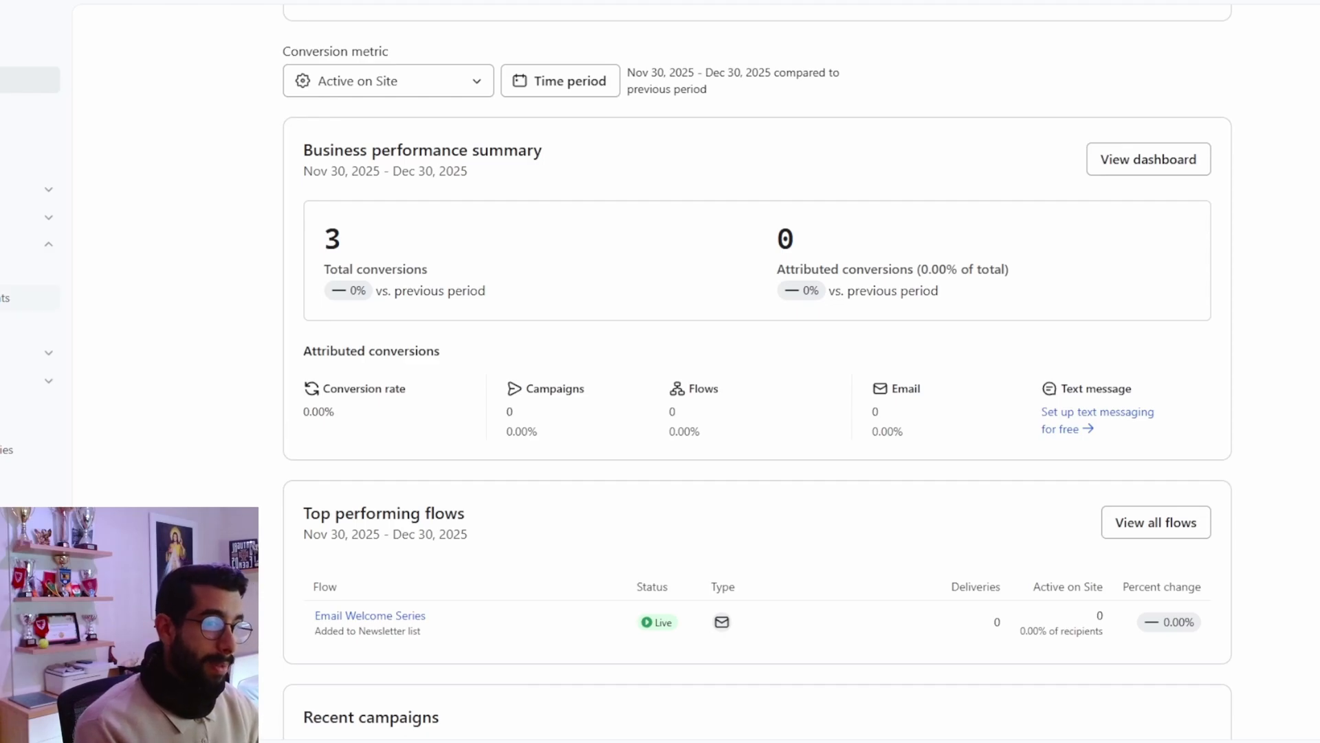
pyautogui.click(3, 297)
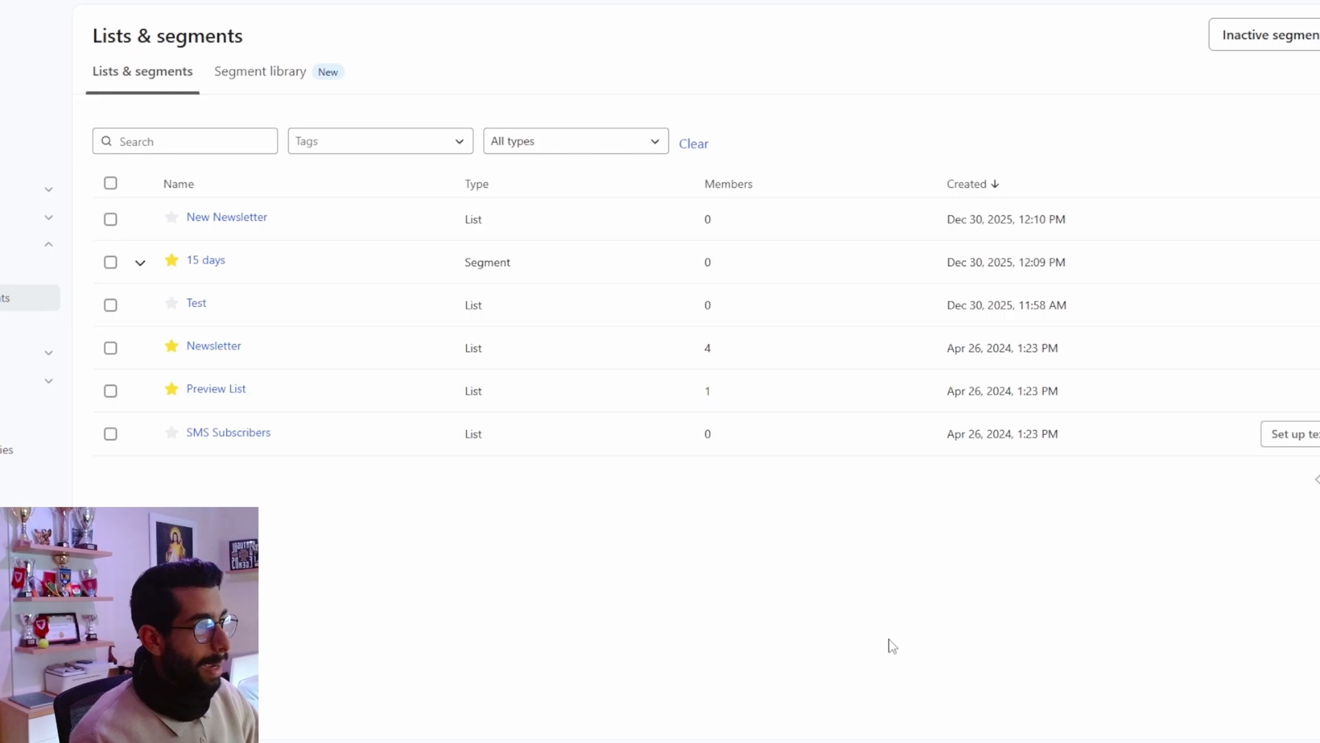
pyautogui.click(206, 260)
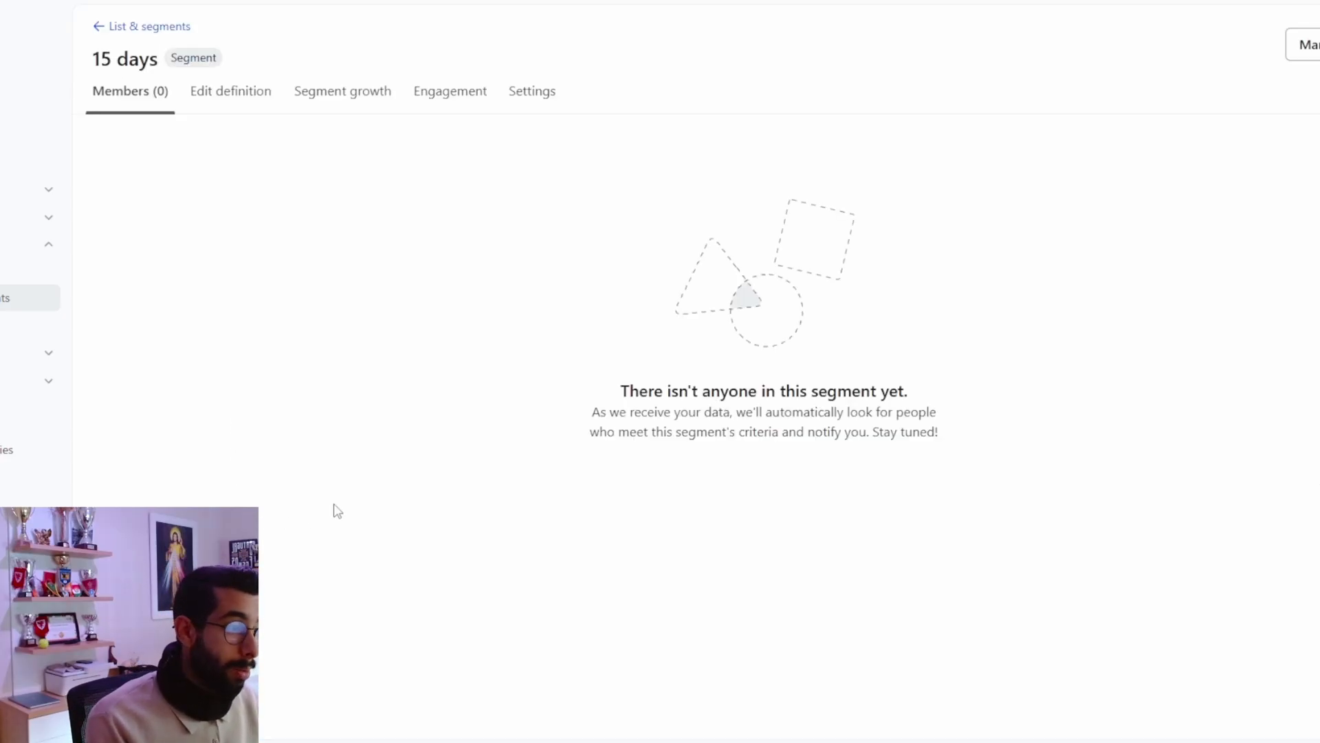
pyautogui.click(533, 93)
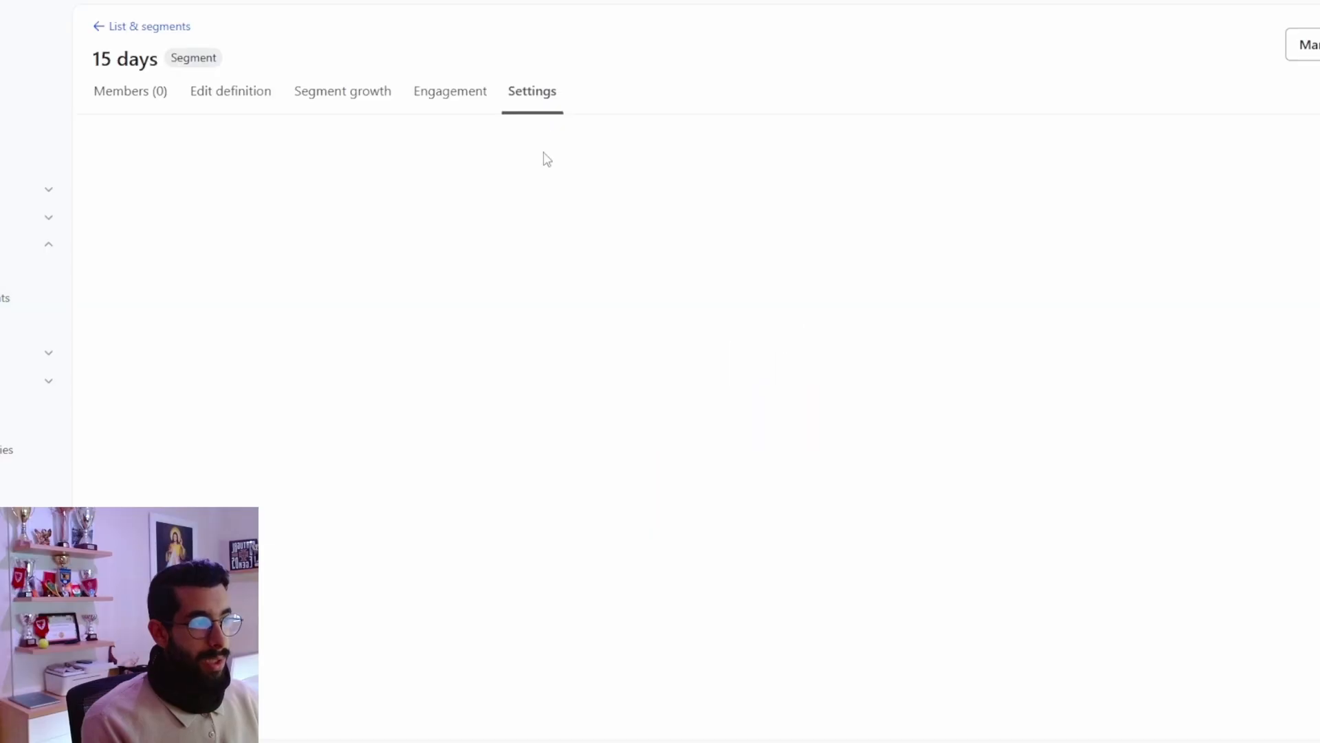
pyautogui.click(200, 94)
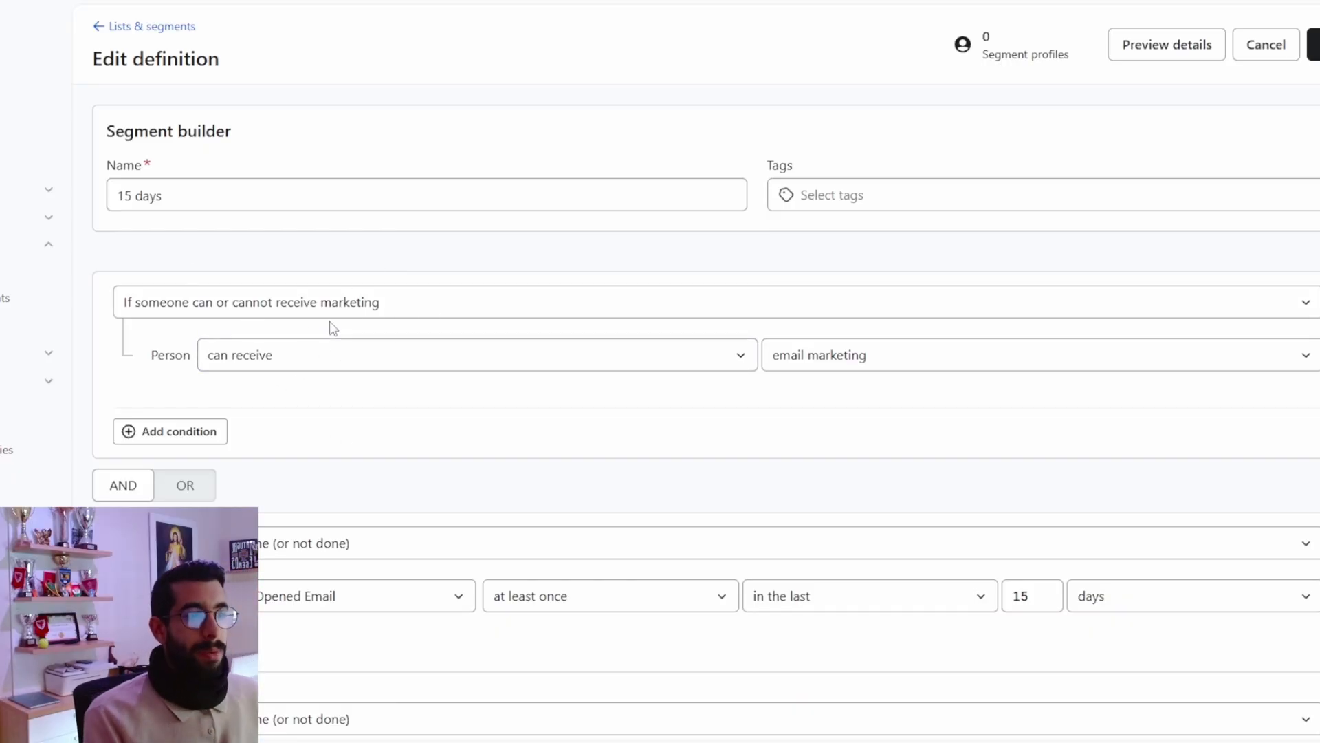
# Switch the connector between the Opened Email and Clicked Email conditions to AND and back to OR.
pyautogui.scroll(-2, 378, 430)
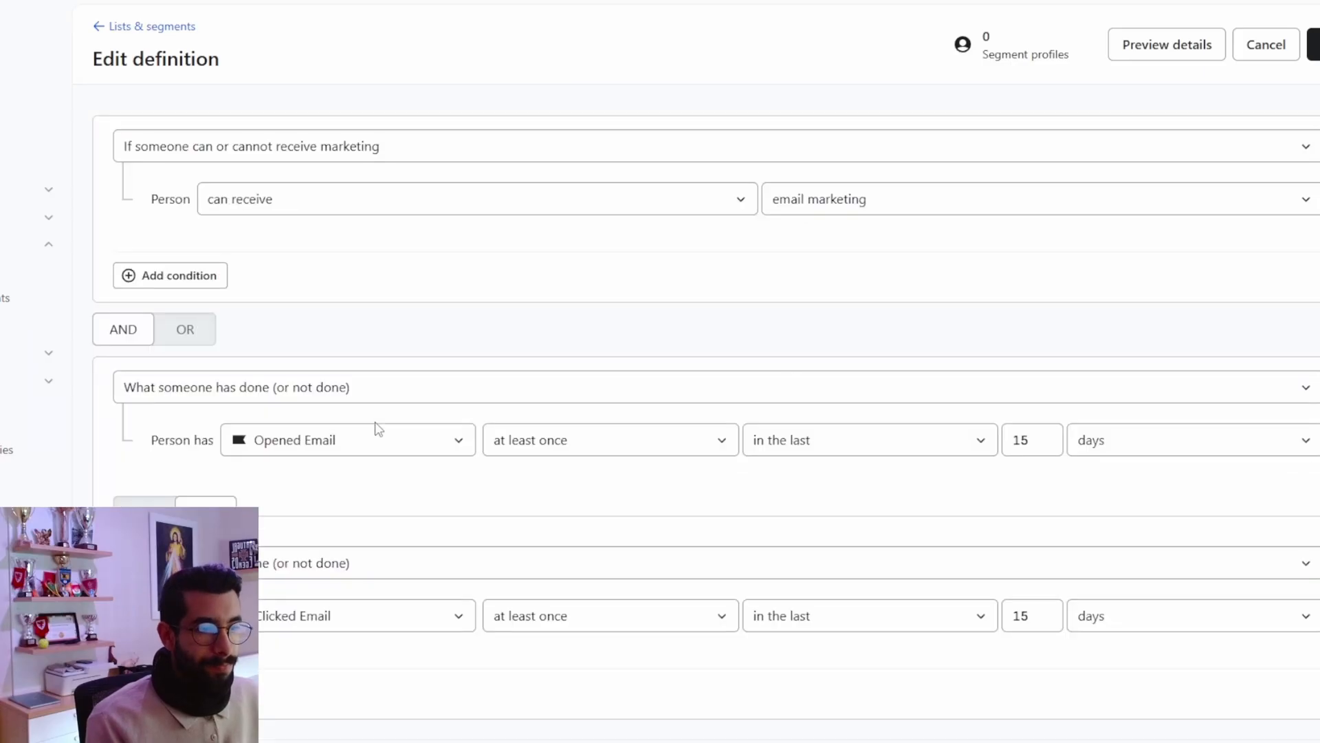
pyautogui.scroll(2, 427, 350)
pyautogui.scroll(-2, 120, 500)
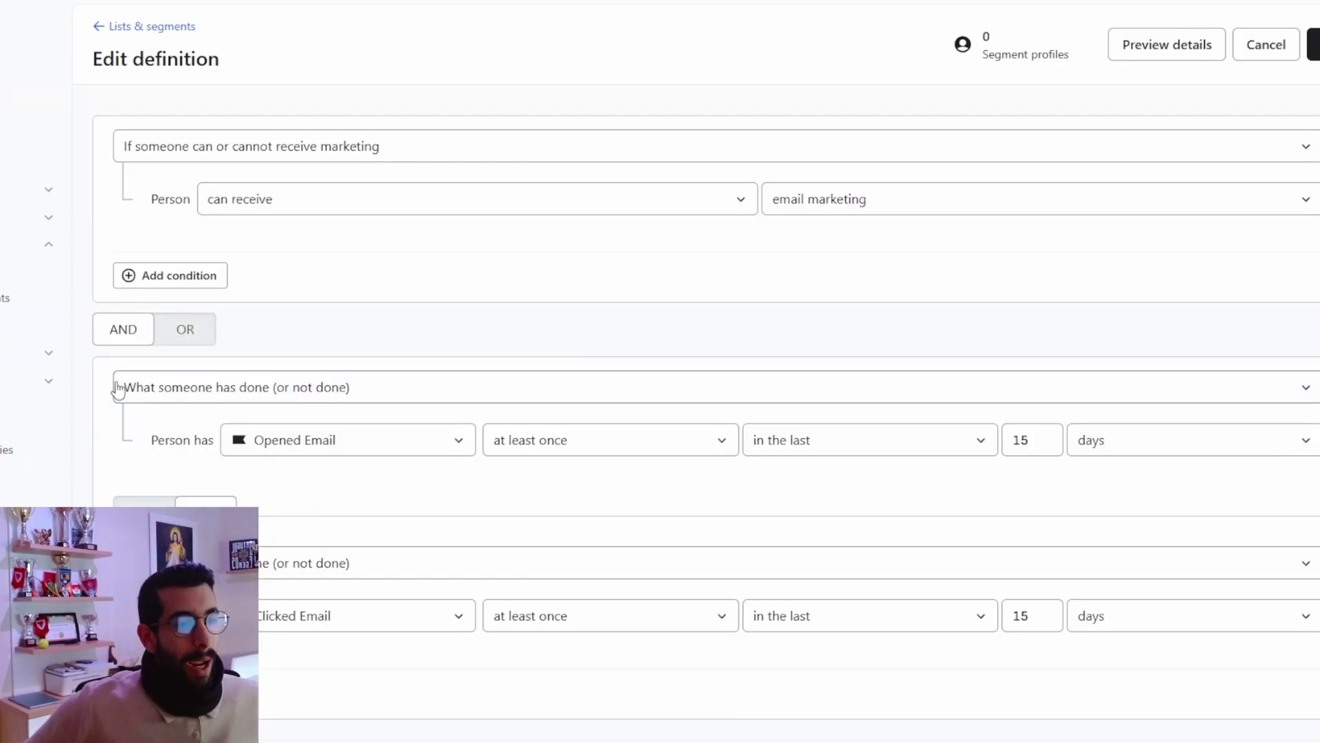
pyautogui.scroll(1, 377, 604)
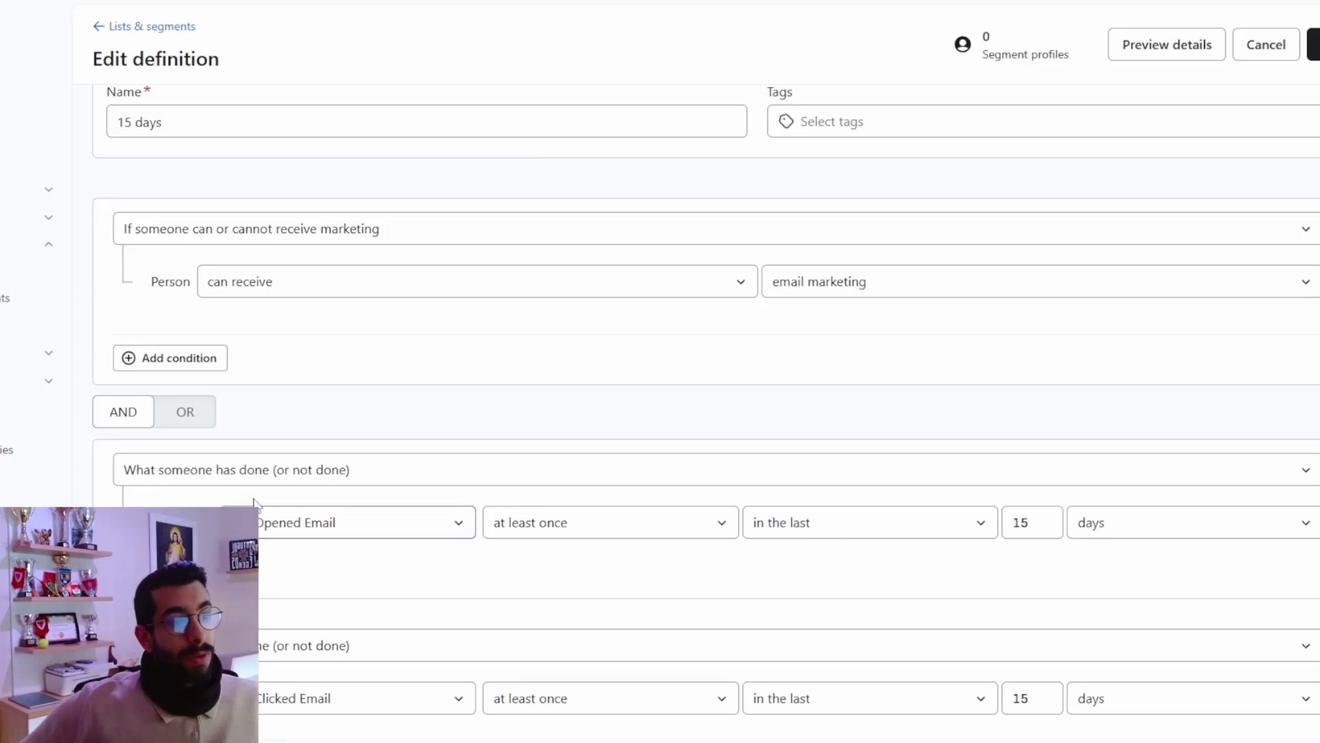
pyautogui.scroll(-1, 286, 521)
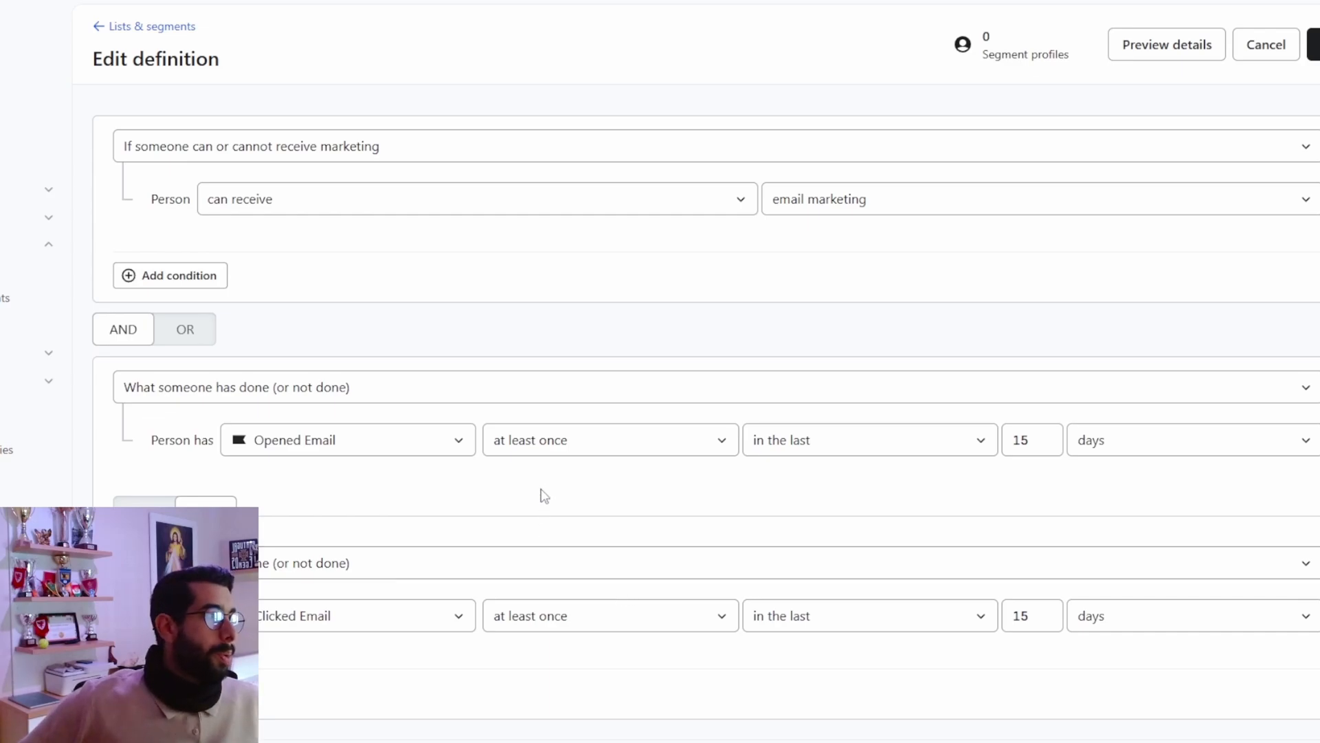
pyautogui.click(145, 513)
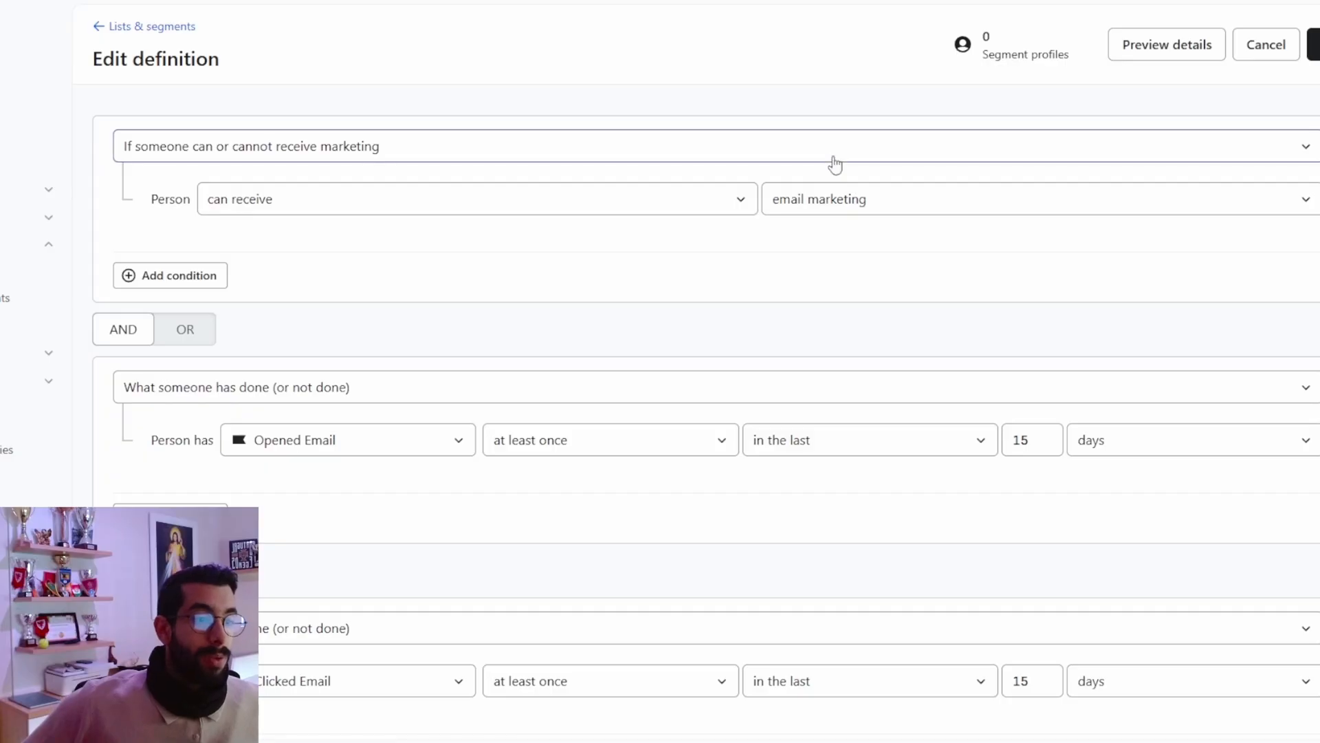
pyautogui.click(185, 570)
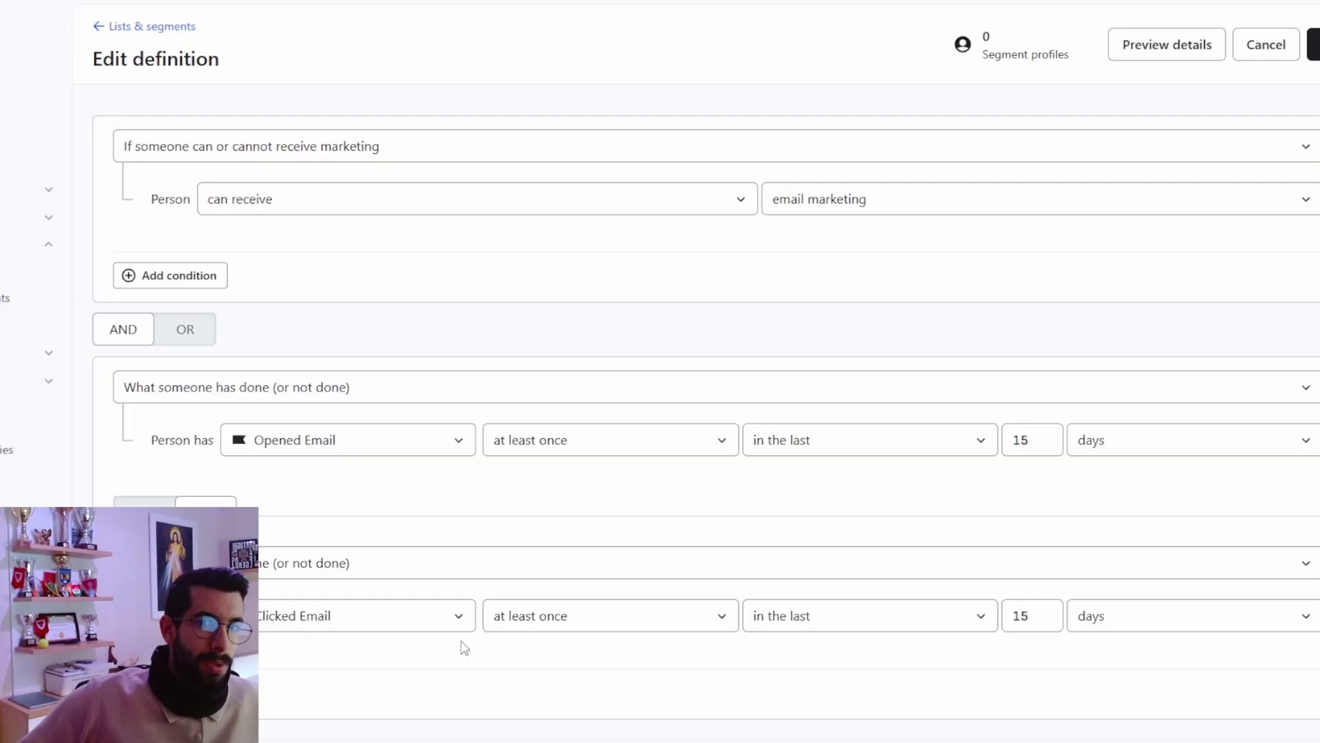
# Review the marketing consent and 15-day email engagement conditions and save the segment definition.
pyautogui.scroll(1, 550, 698)
pyautogui.scroll(-1, 295, 543)
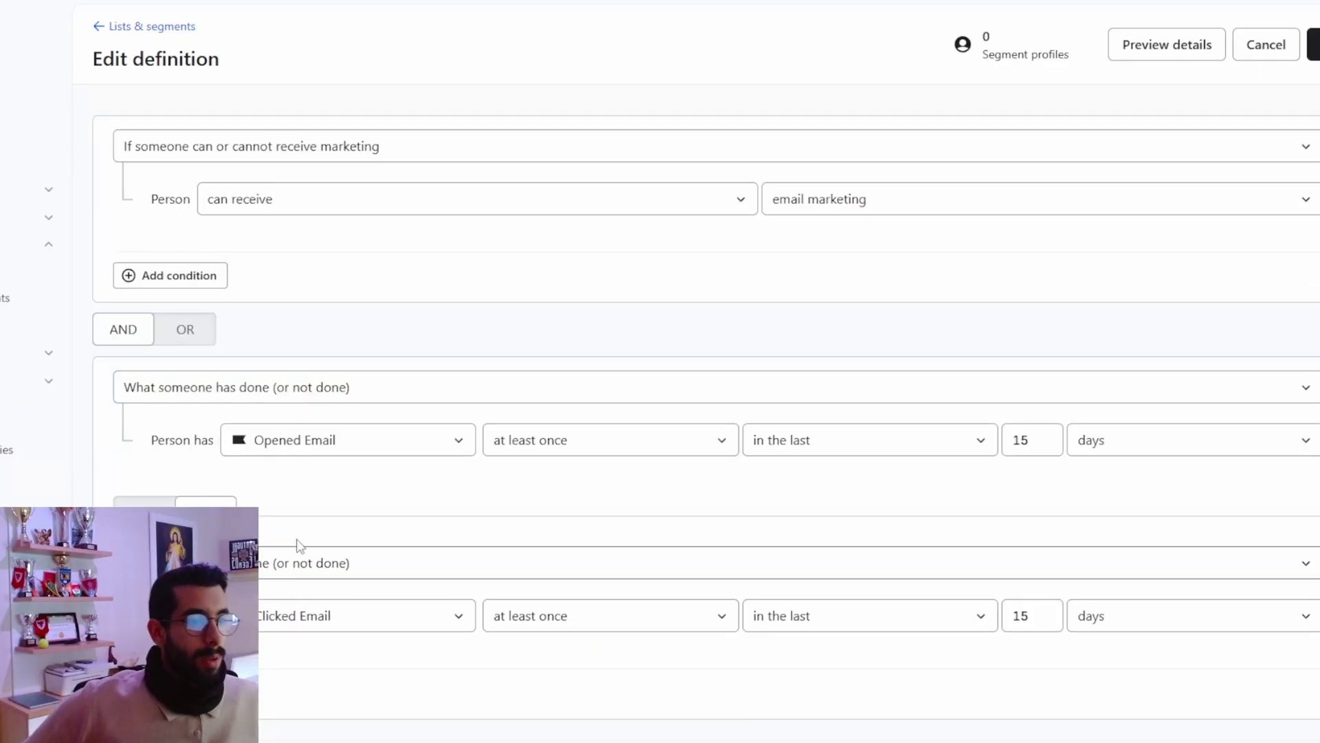
pyautogui.scroll(2, 365, 442)
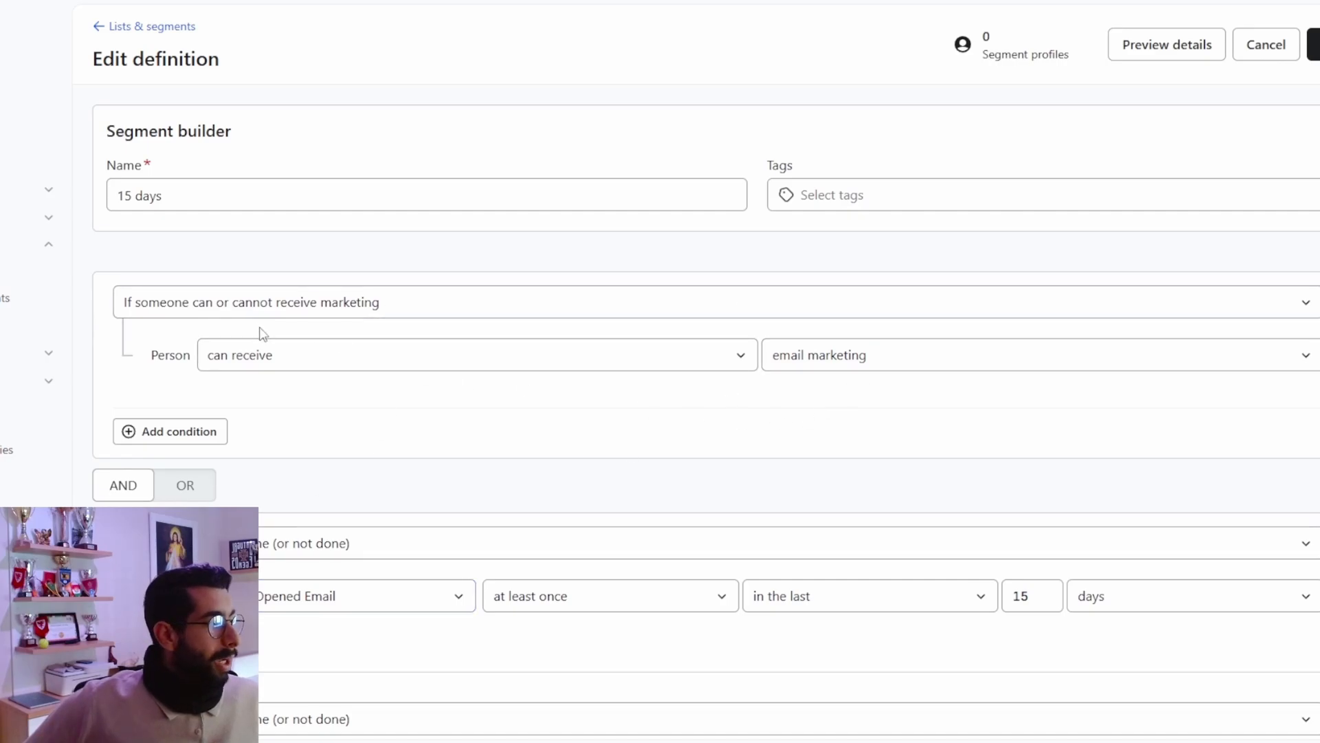
pyautogui.scroll(-2, 268, 317)
pyautogui.scroll(2, 294, 415)
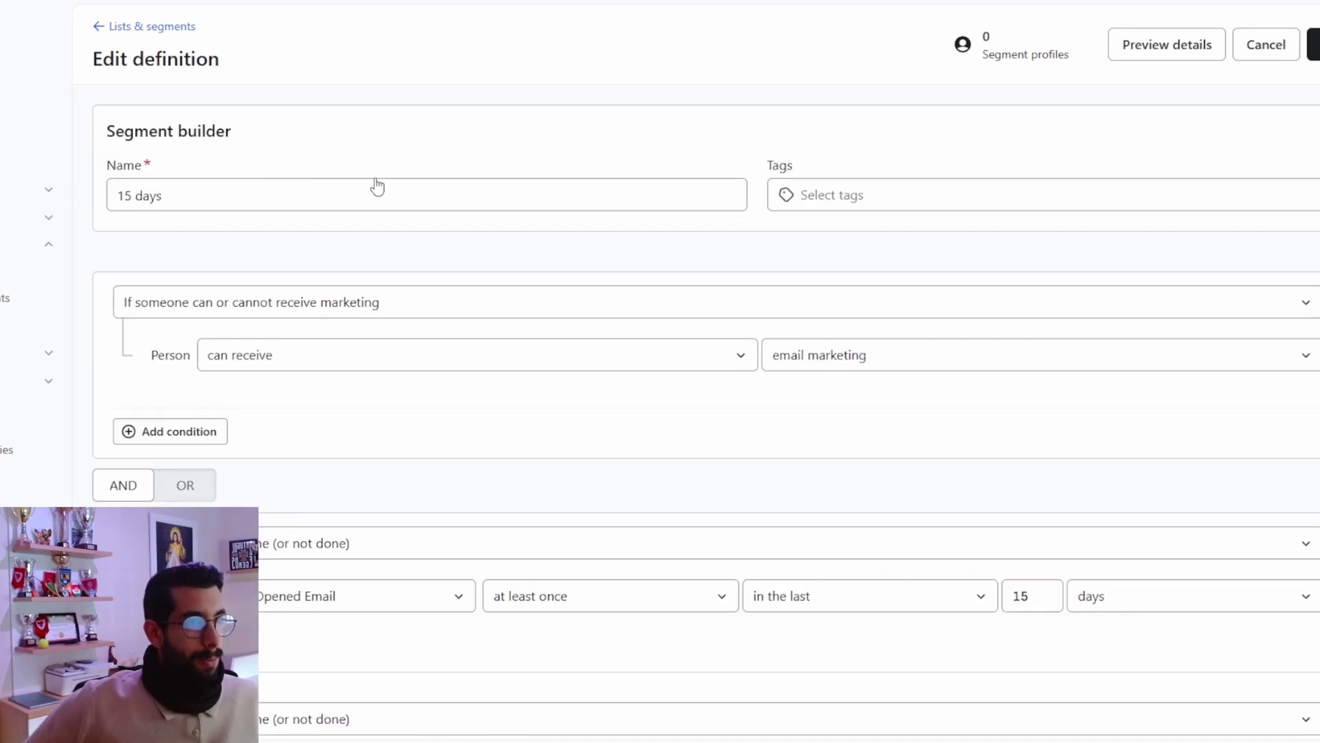
pyautogui.scroll(-2, 449, 410)
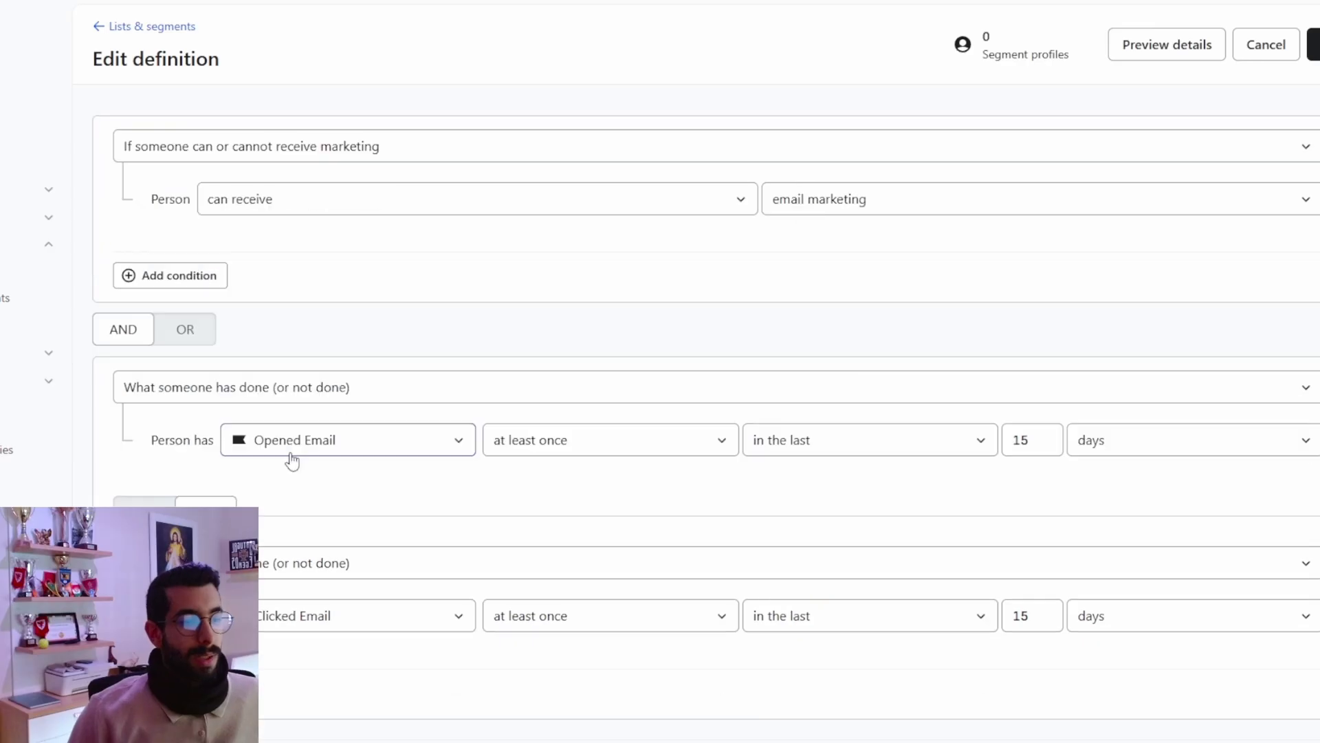
pyautogui.scroll(2, 443, 418)
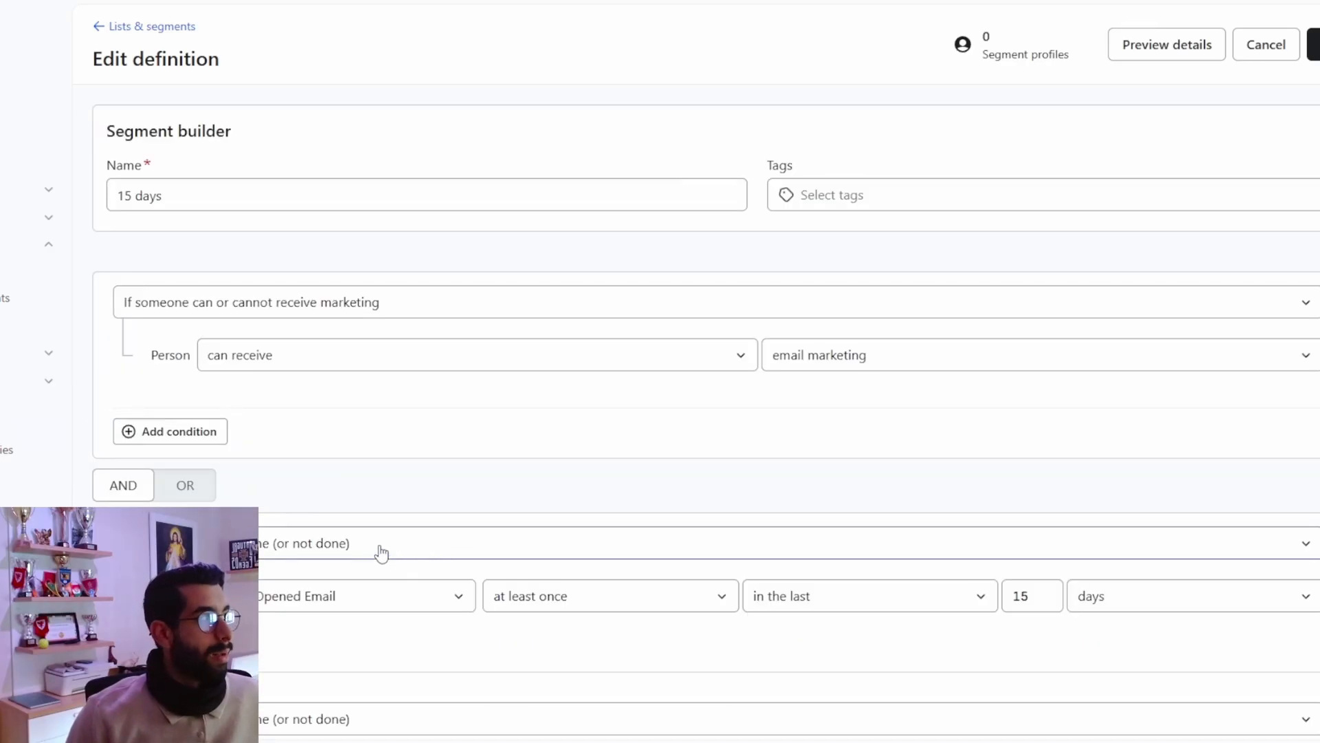
pyautogui.click(1313, 45)
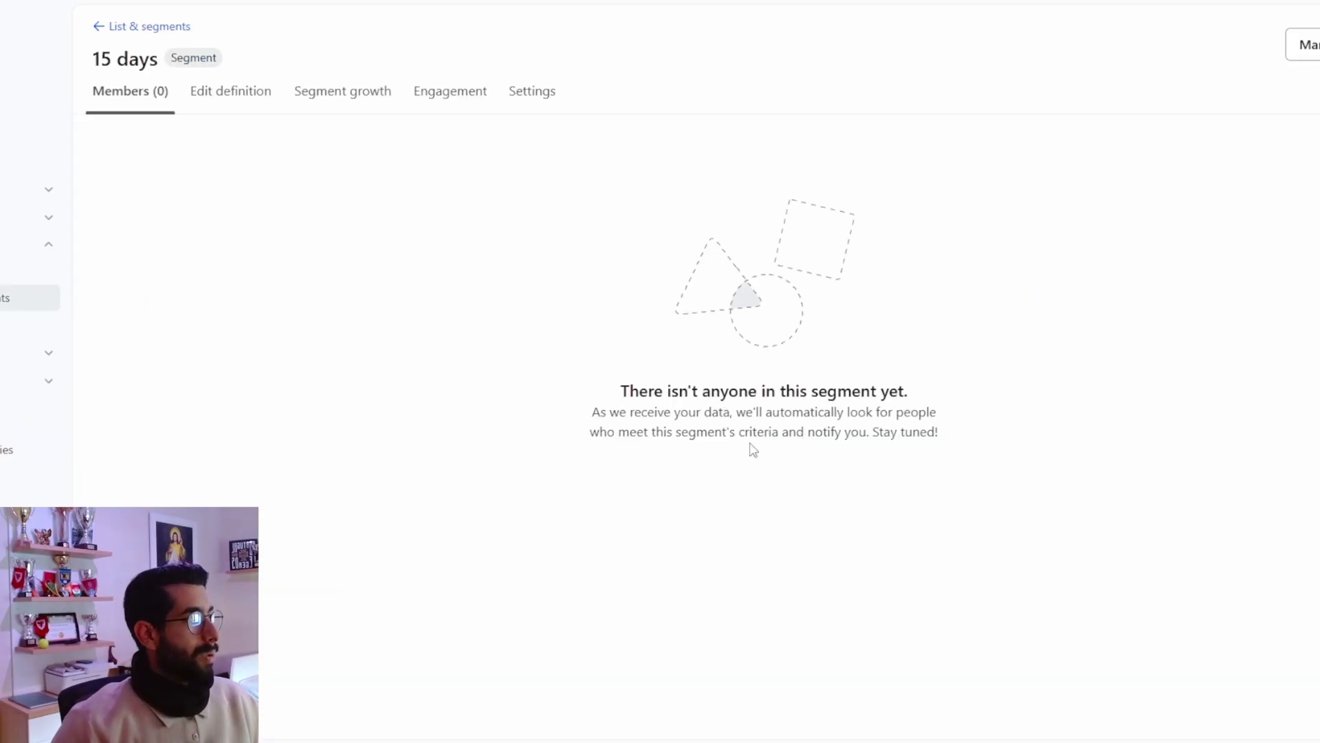
# Open the New Newsletter list's consent settings and examine its opt-in process options.
pyautogui.click(139, 27)
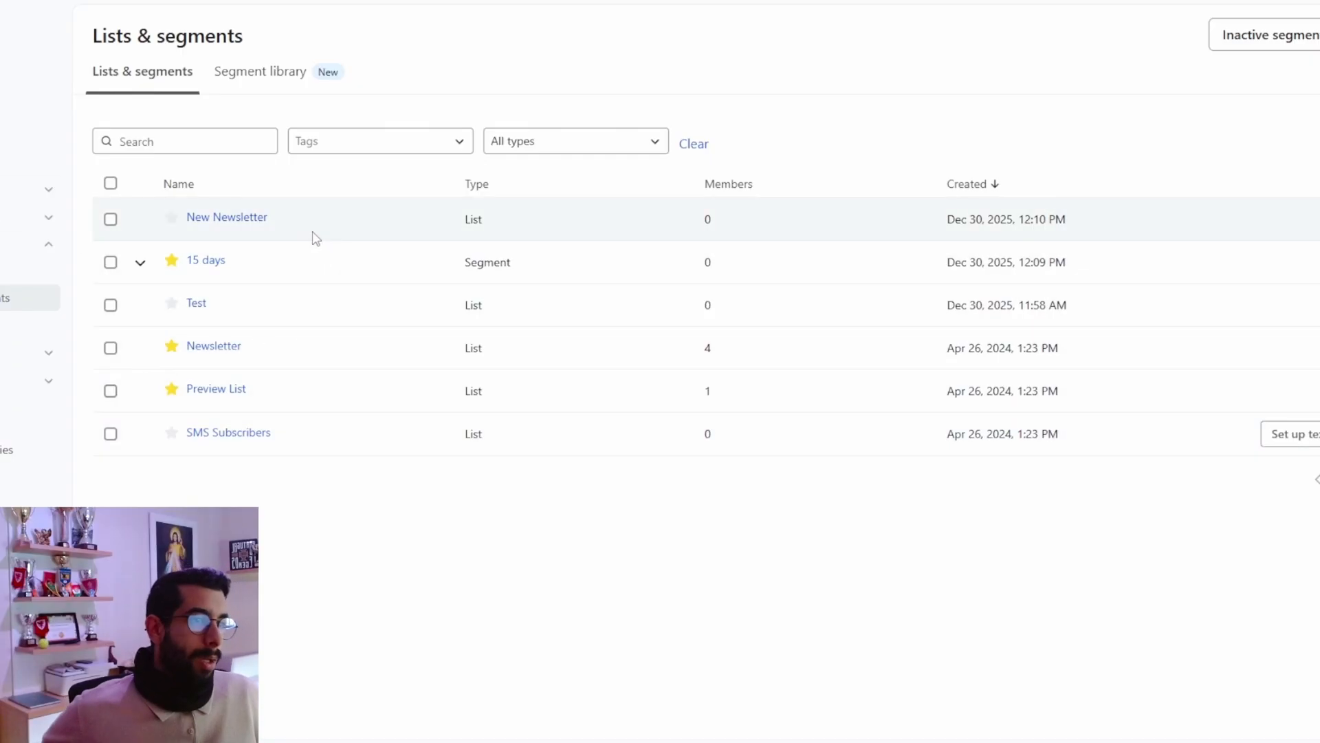
pyautogui.click(262, 225)
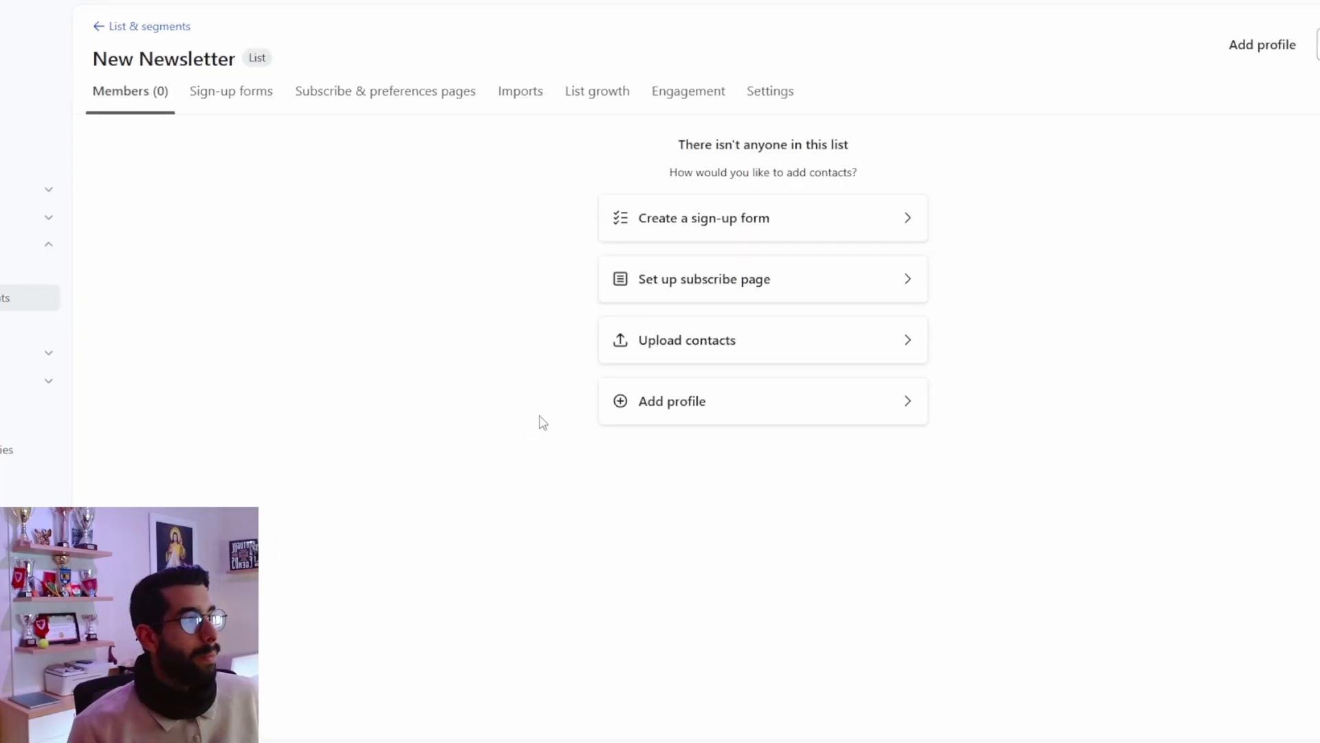
pyautogui.click(768, 95)
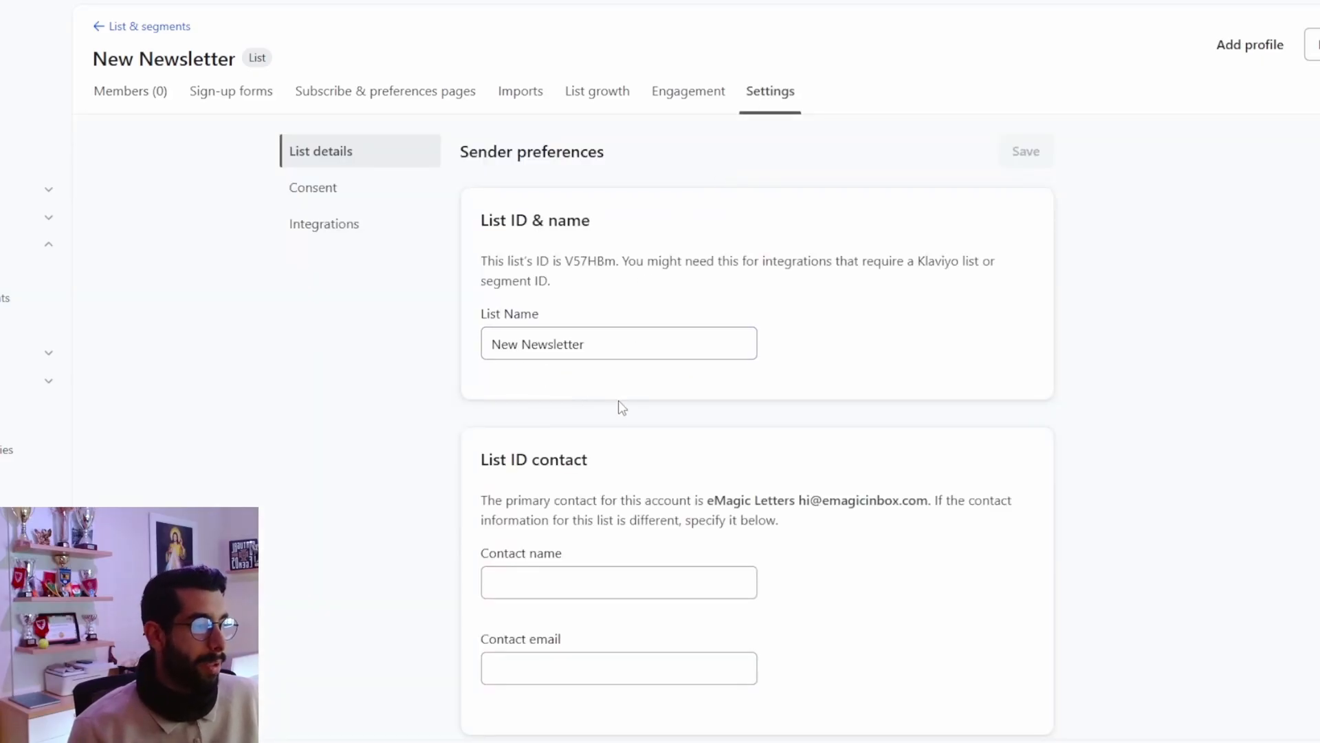
pyautogui.scroll(-2, 615, 409)
pyautogui.scroll(2, 607, 416)
pyautogui.click(362, 196)
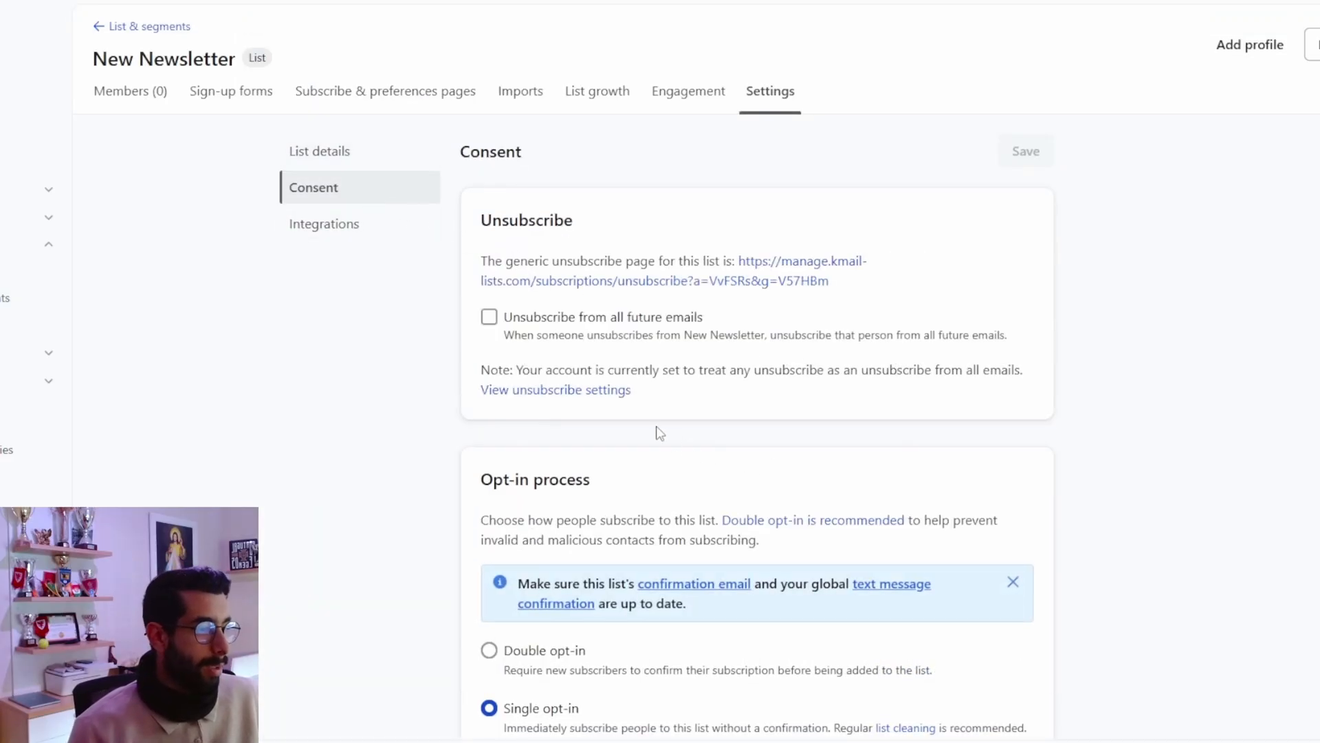
pyautogui.scroll(-2, 625, 391)
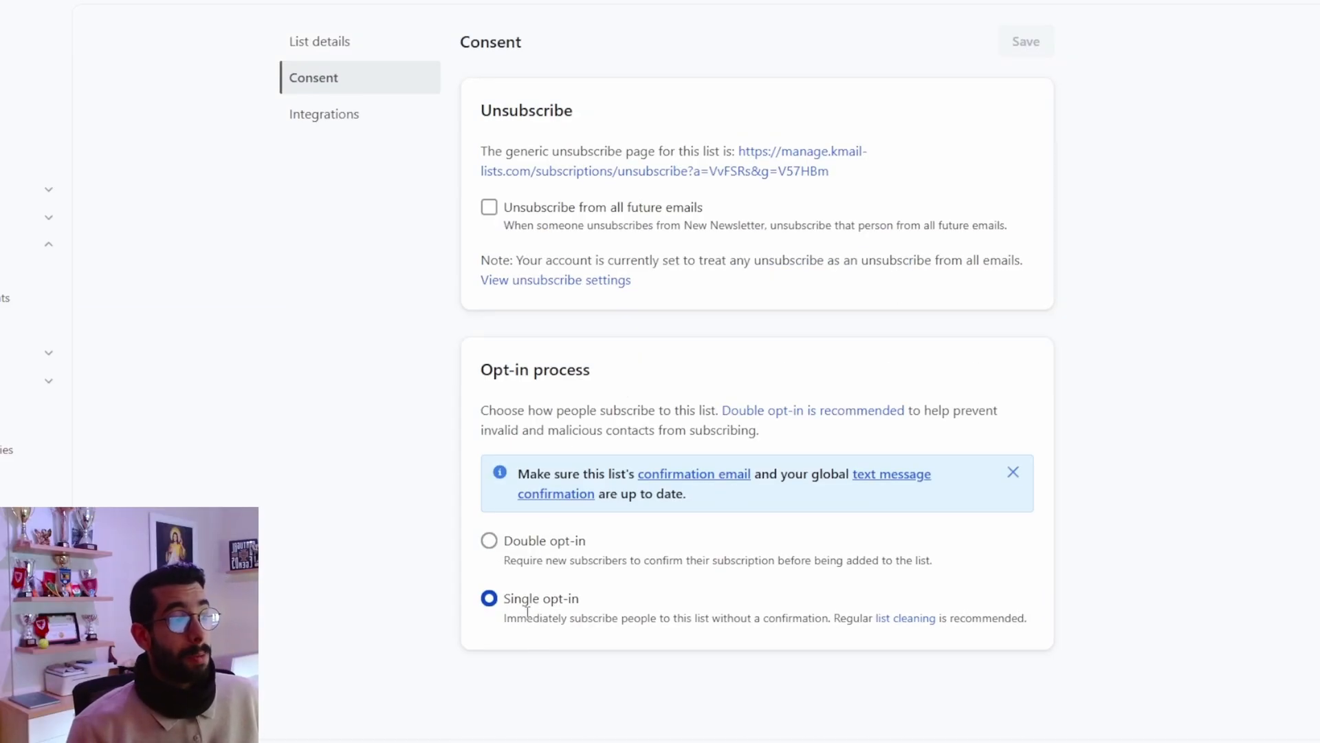
# Return to the lists overview and reopen the New Newsletter list's consent settings to check the opt-in choice.
pyautogui.click(2, 303)
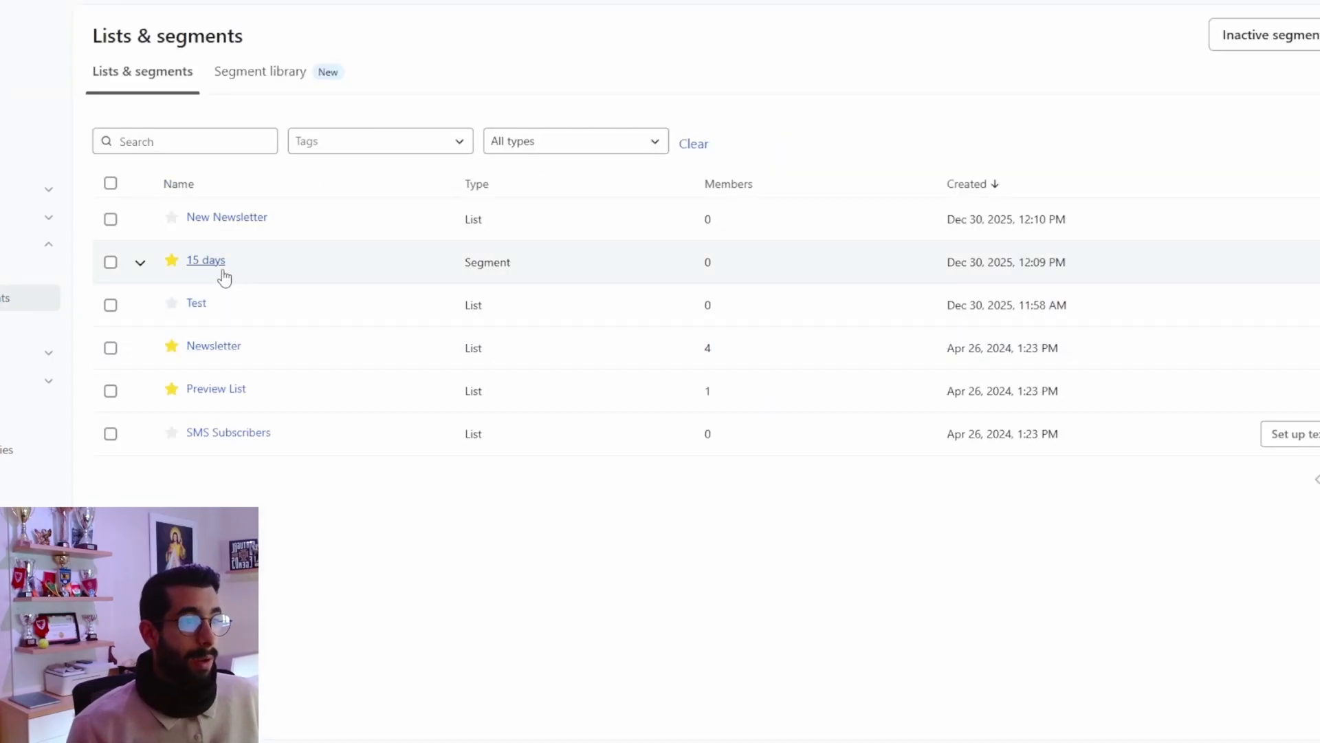
pyautogui.click(216, 219)
pyautogui.click(773, 90)
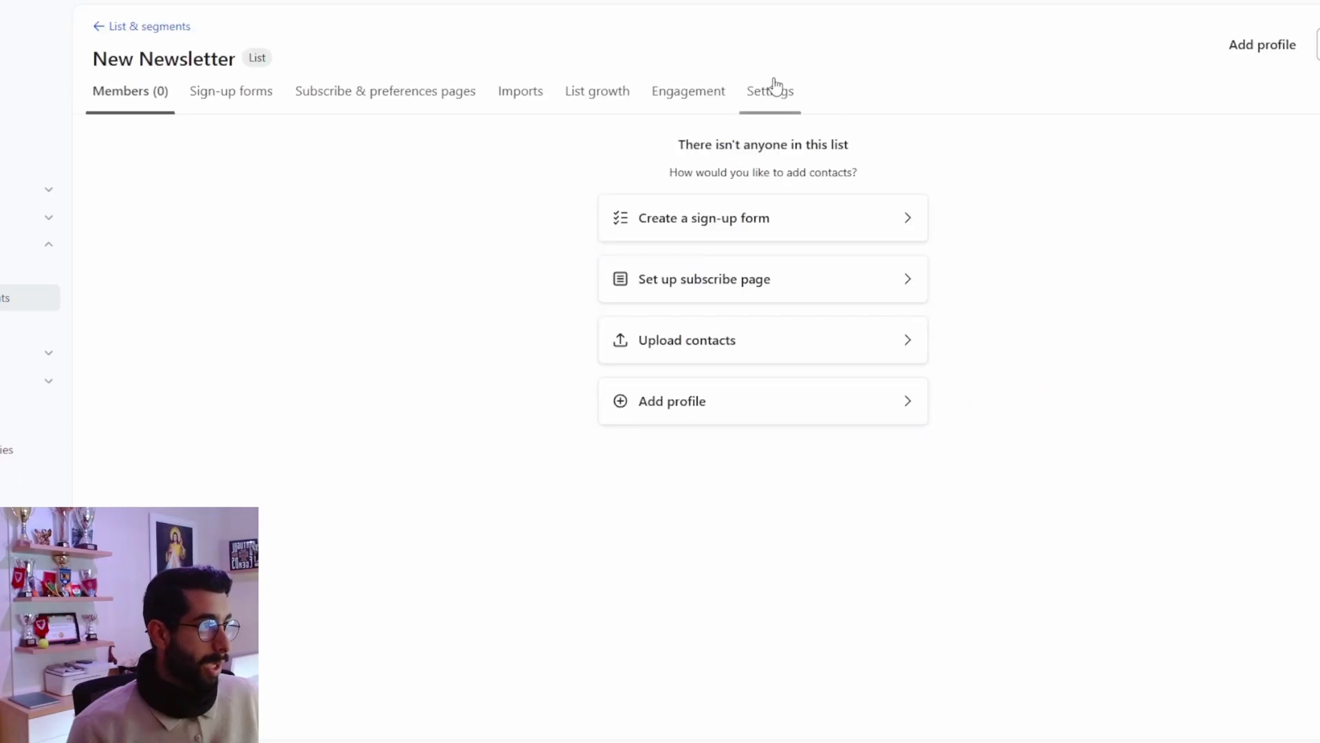
pyautogui.click(321, 200)
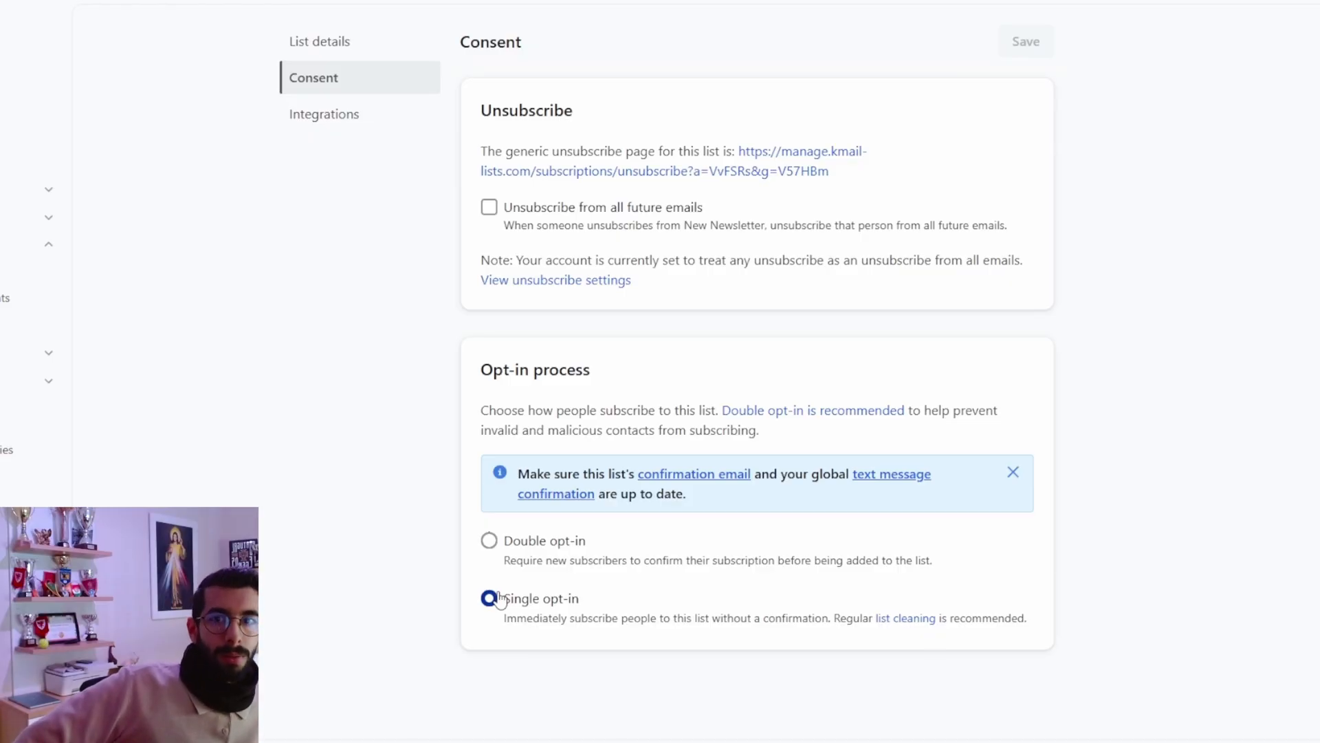
pyautogui.scroll(2, 251, 365)
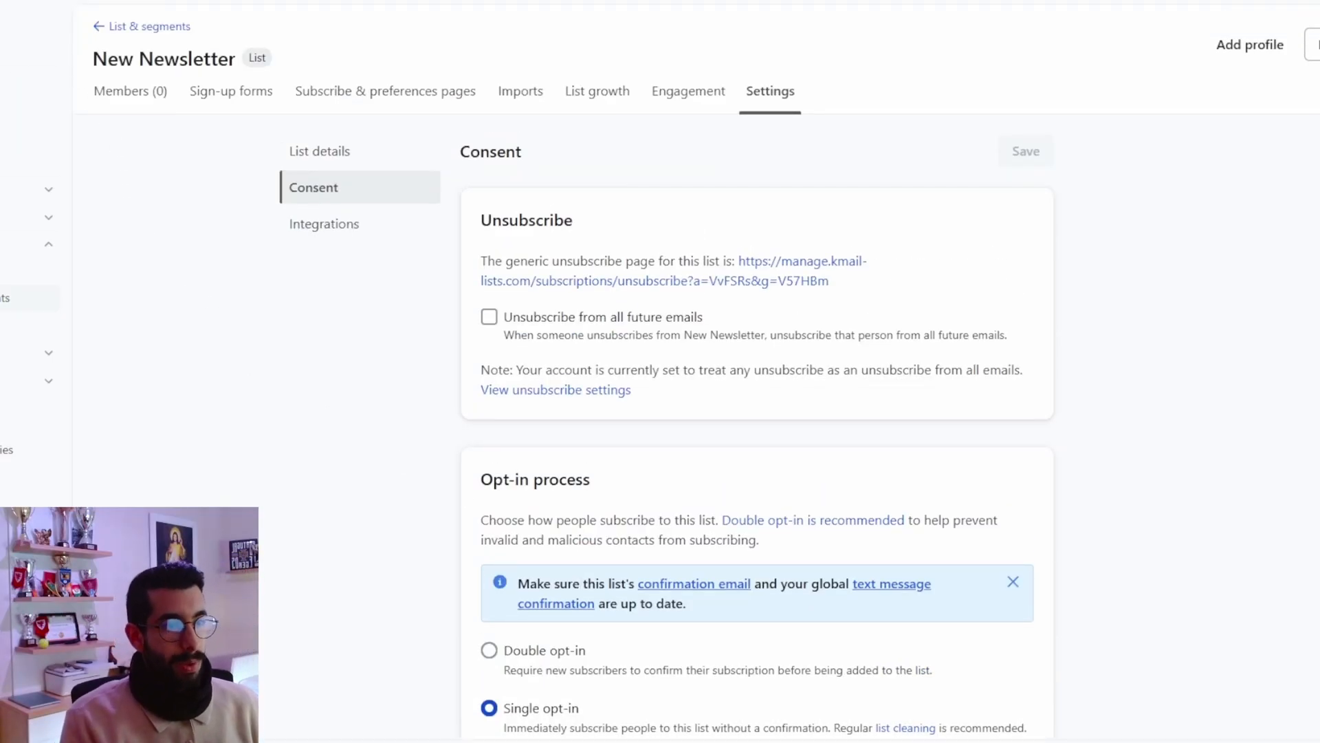
# Open the Welcome flow triggered by the New Newsletter list and examine its emails, delays and conditional split.
pyautogui.click(6, 298)
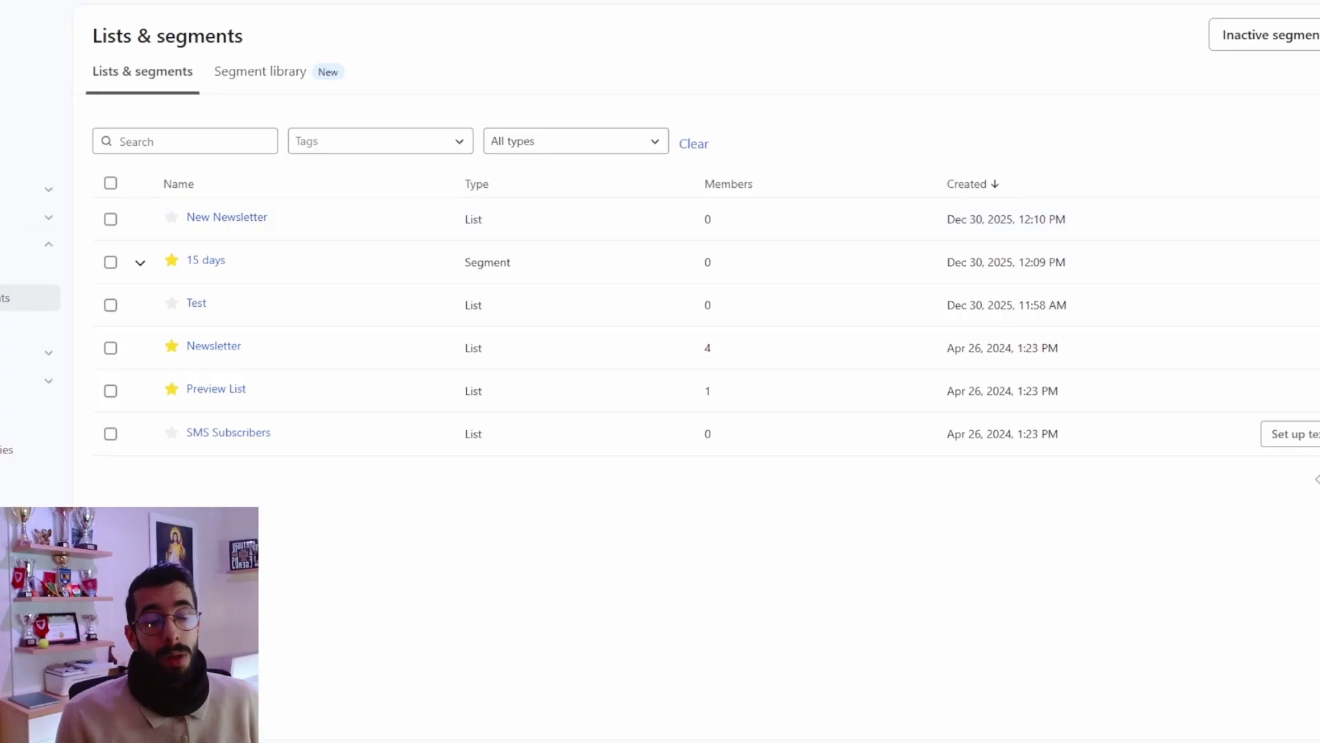
pyautogui.click(28, 136)
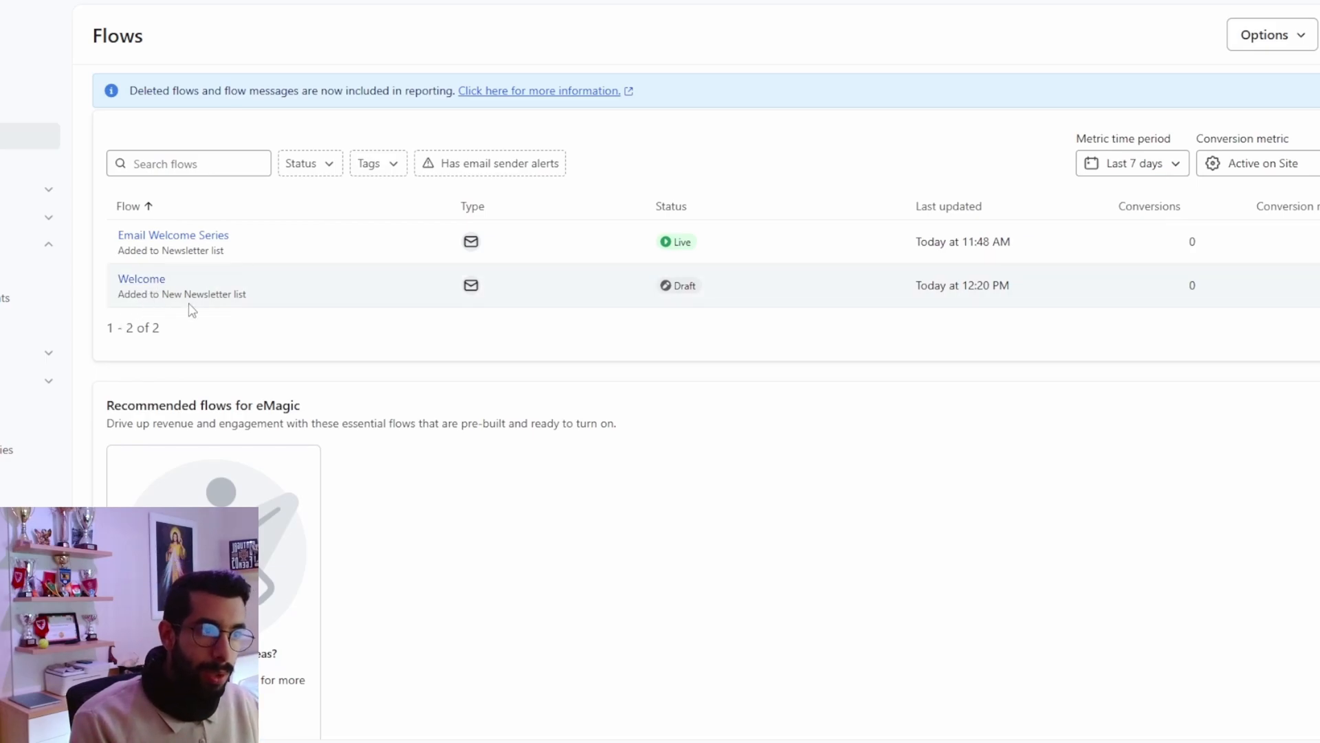
pyautogui.click(160, 281)
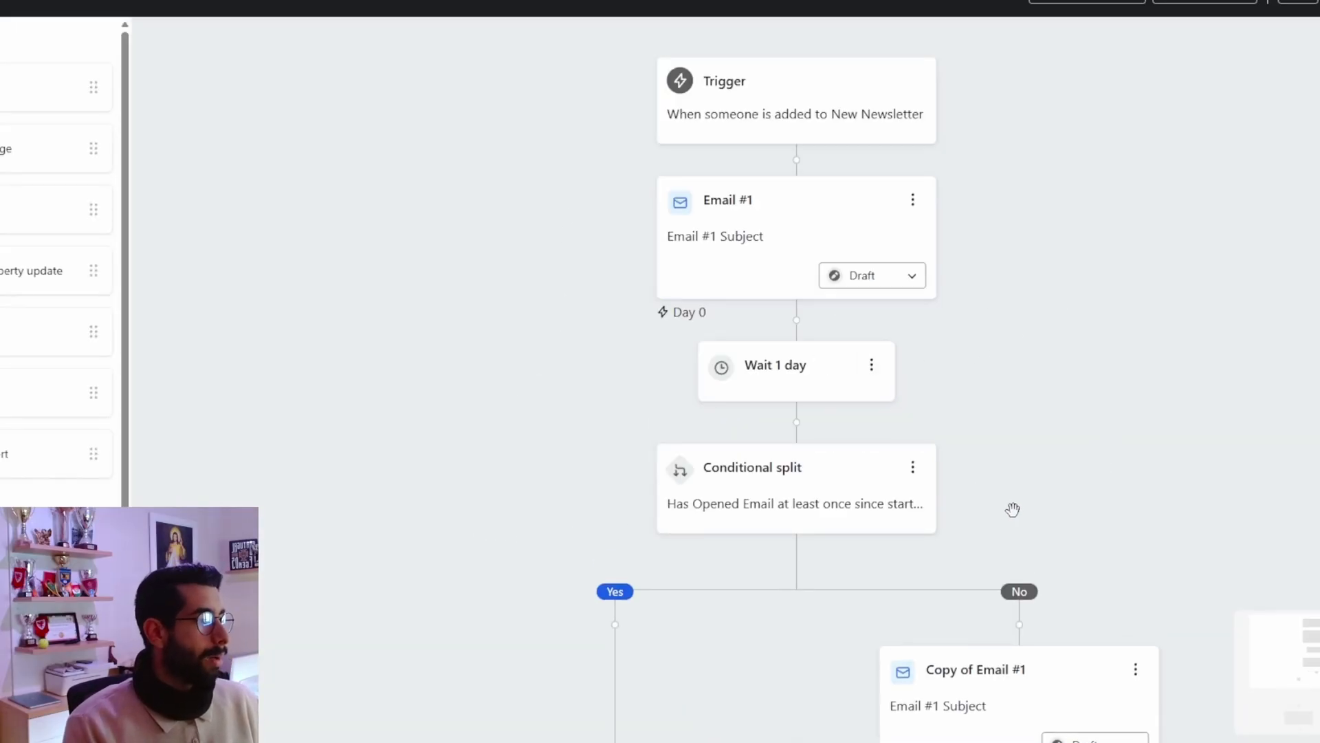
pyautogui.scroll(-5, 523, 450)
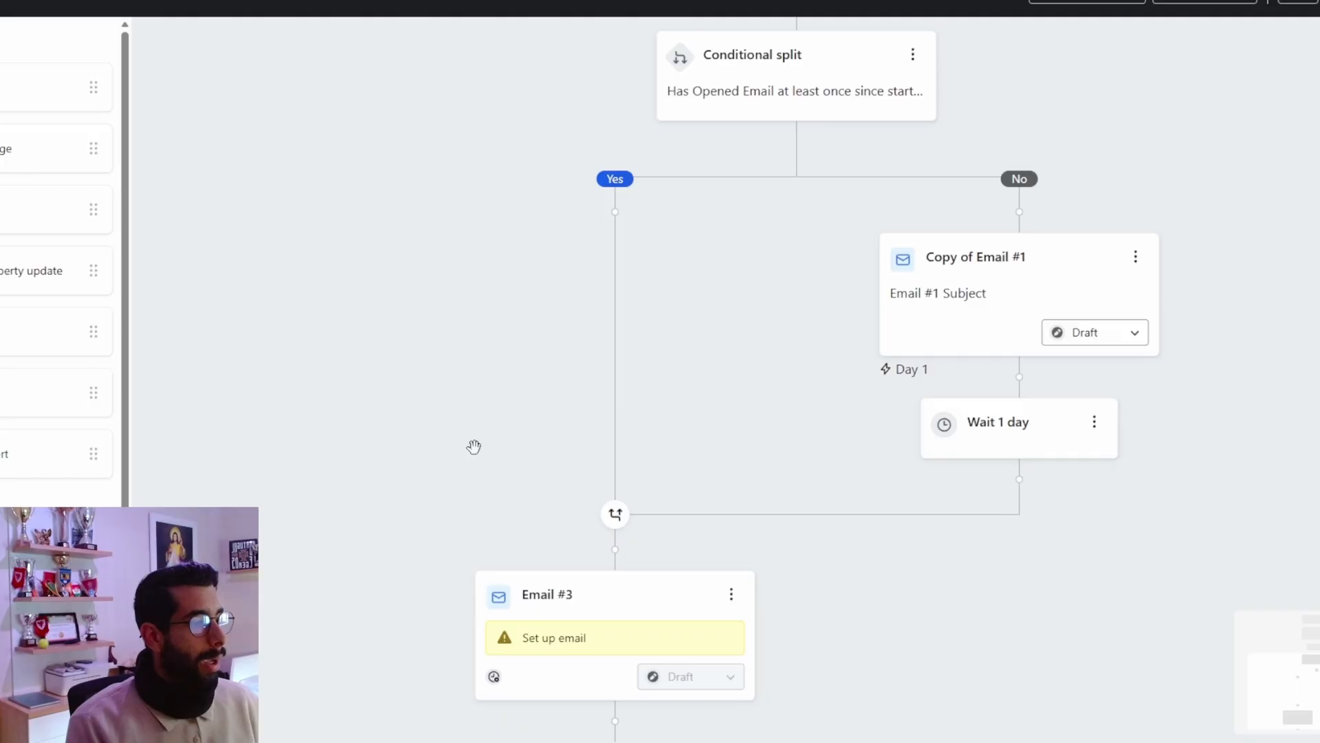
pyautogui.scroll(4, 426, 573)
pyautogui.scroll(4, 427, 573)
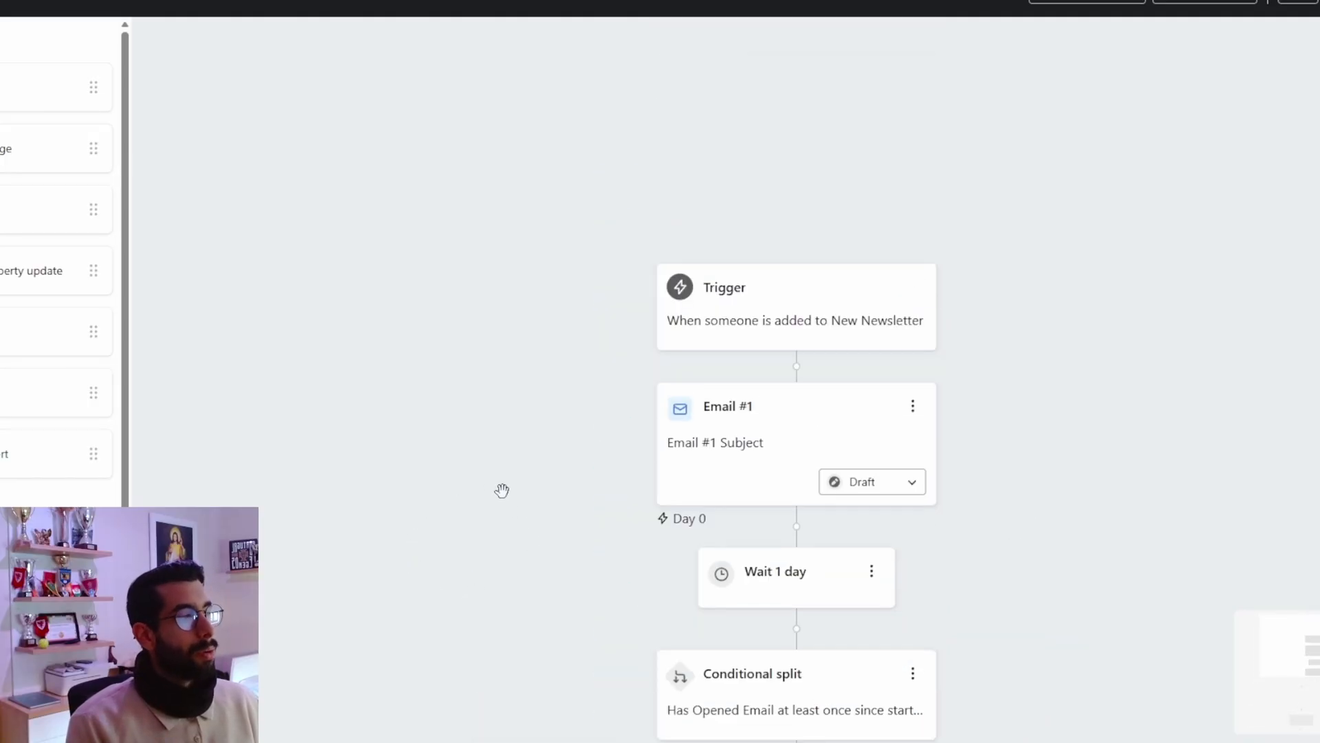
pyautogui.scroll(-2, 502, 489)
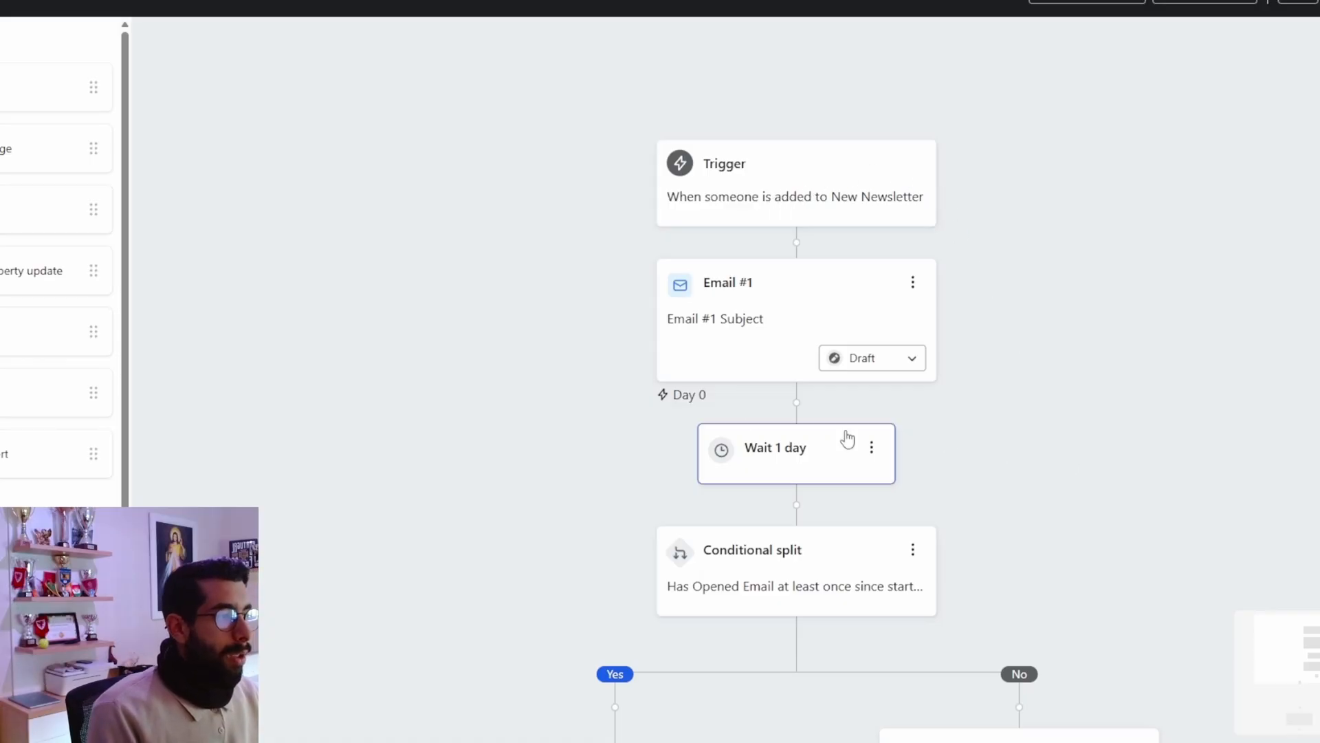
# Show the details of Email #1 and examine the delay and conditional split that follow it.
pyautogui.click(751, 323)
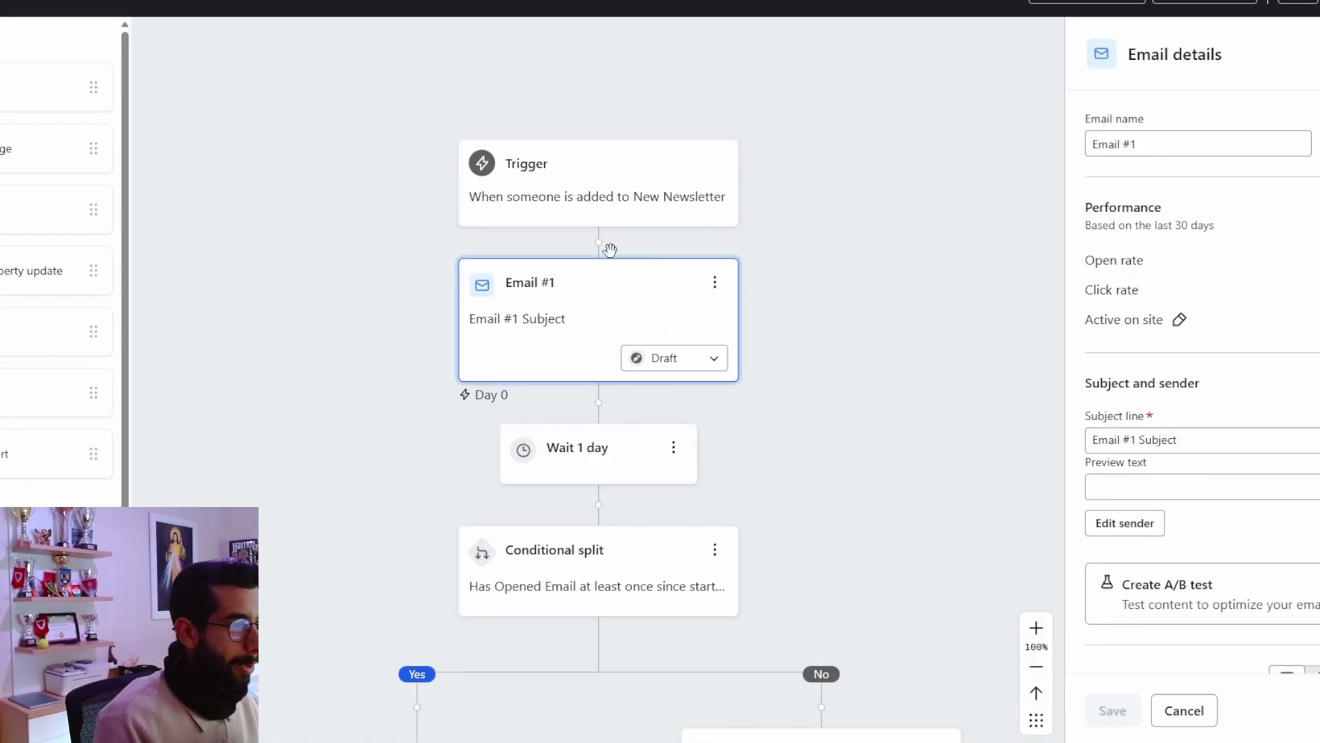
pyautogui.scroll(-1, 591, 385)
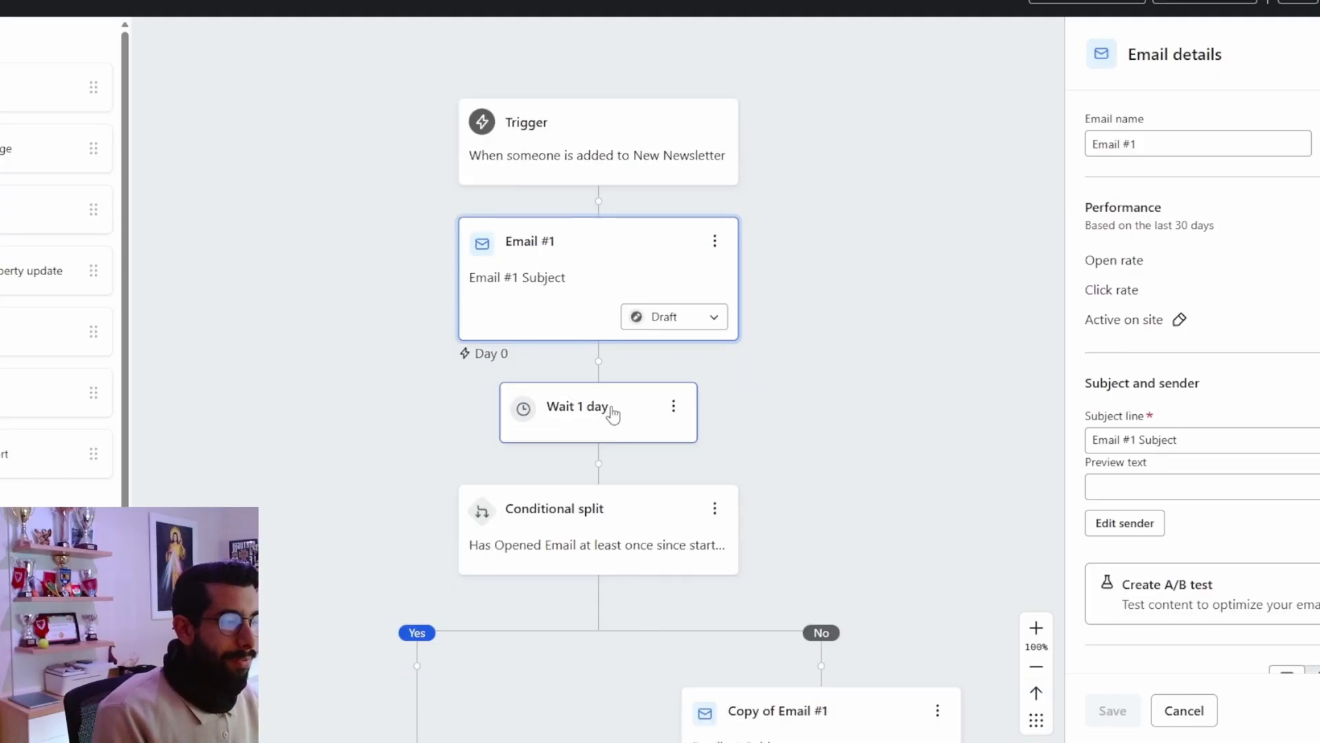
pyautogui.scroll(-3, 566, 434)
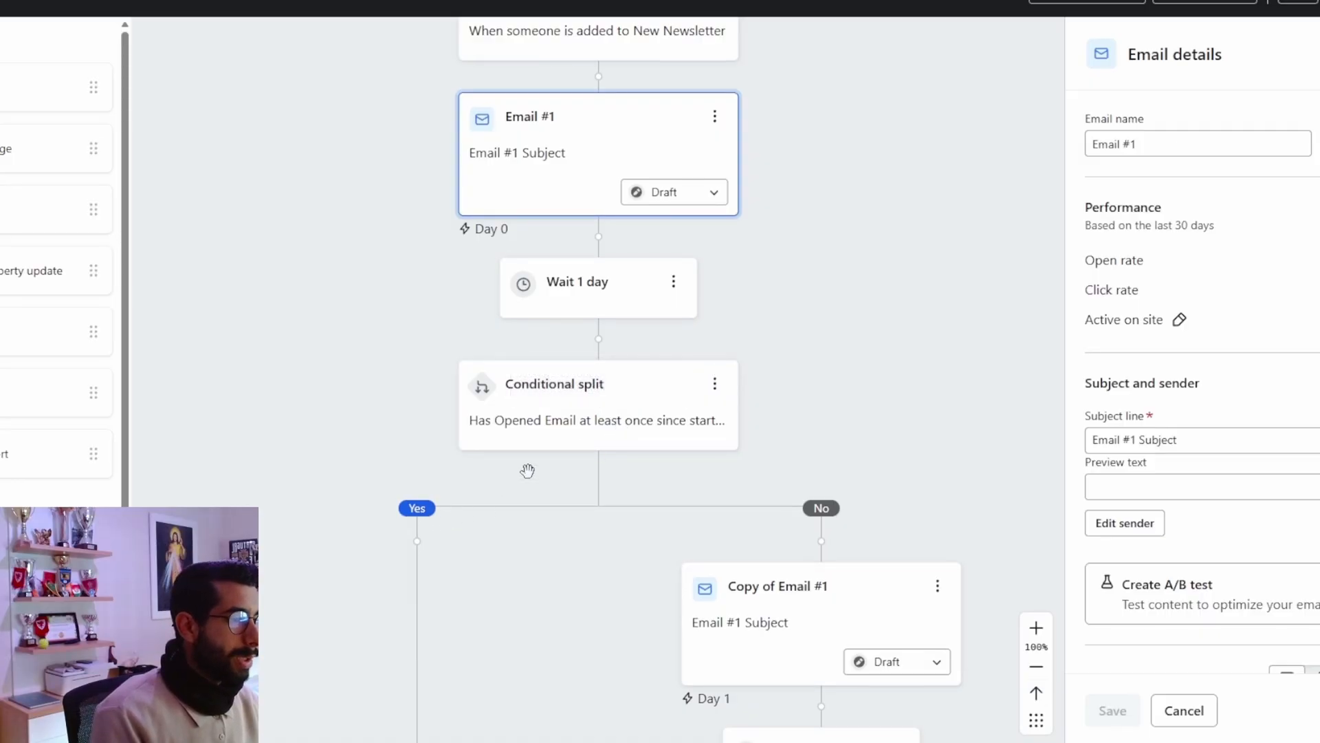
# Show the conditional split's details and examine its Opened Email condition and how the Yes and No branches lead to Email #3.
pyautogui.click(536, 433)
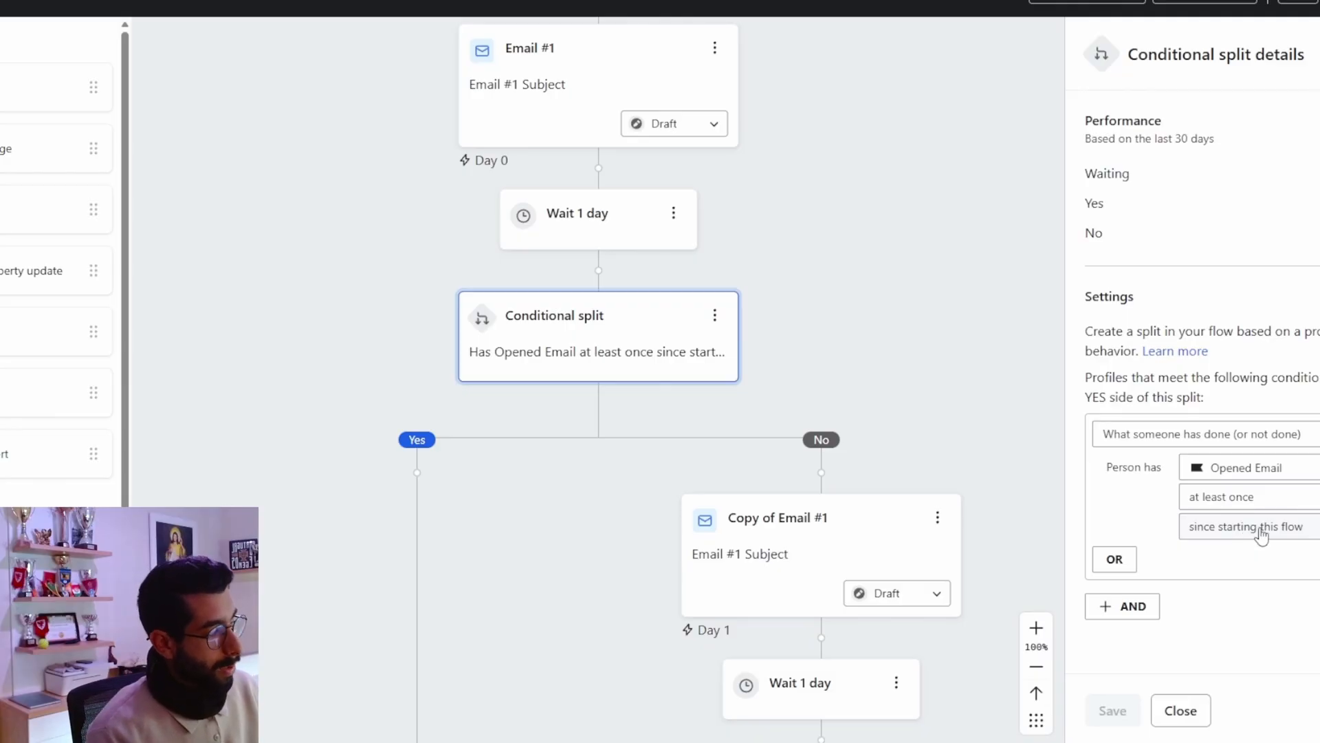
pyautogui.scroll(1, 845, 350)
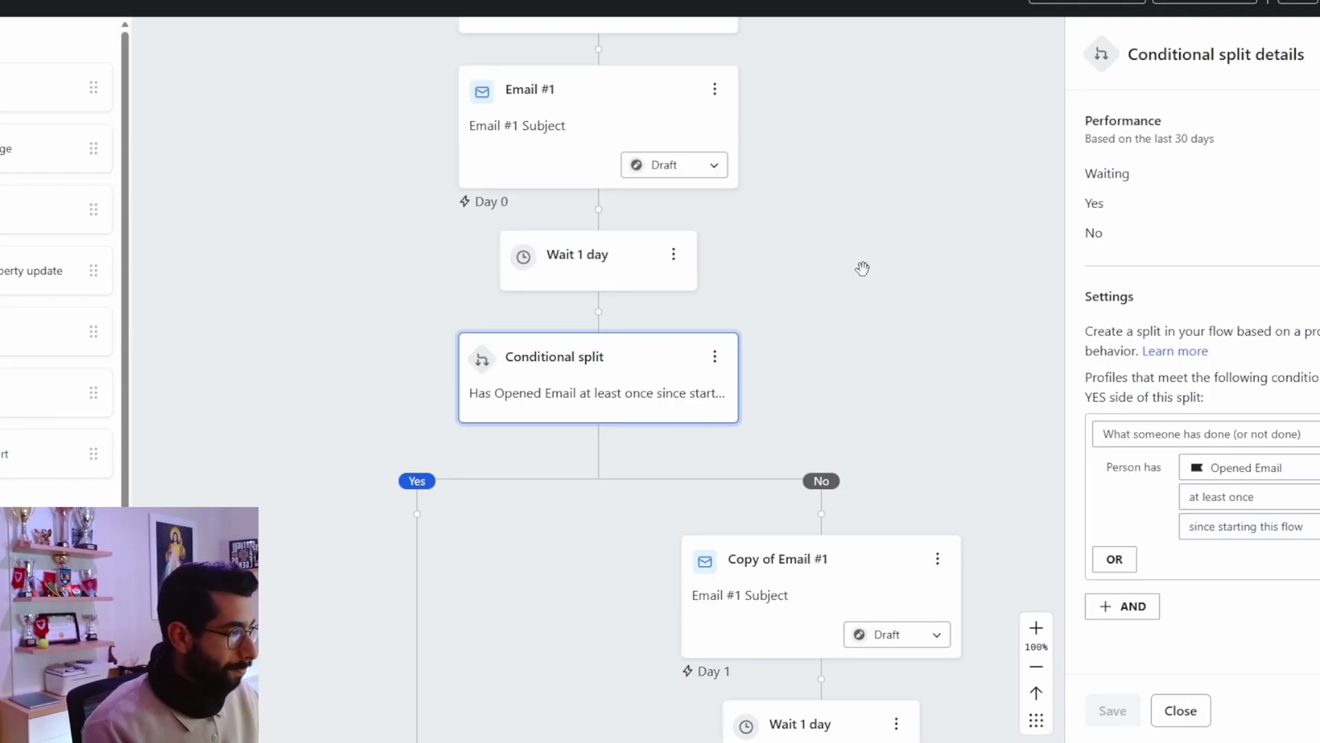
pyautogui.scroll(-4, 768, 357)
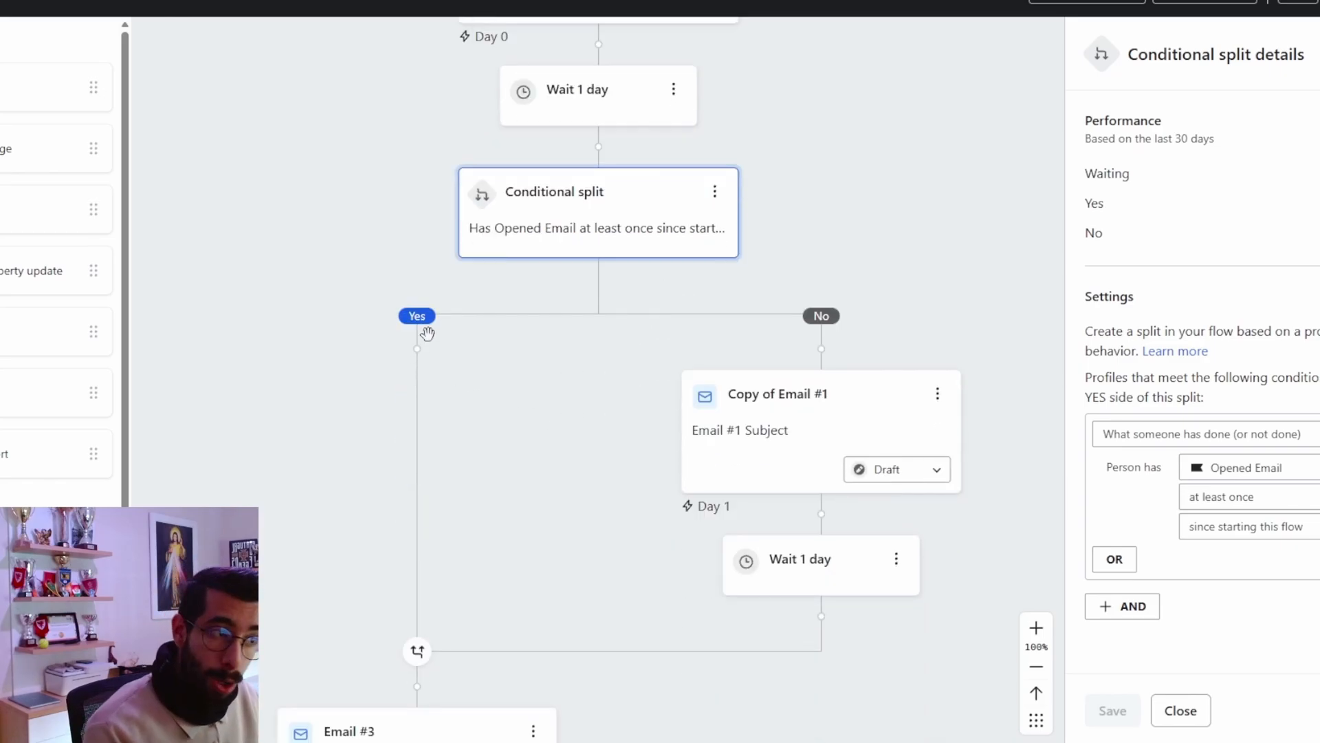
pyautogui.scroll(-5, 337, 389)
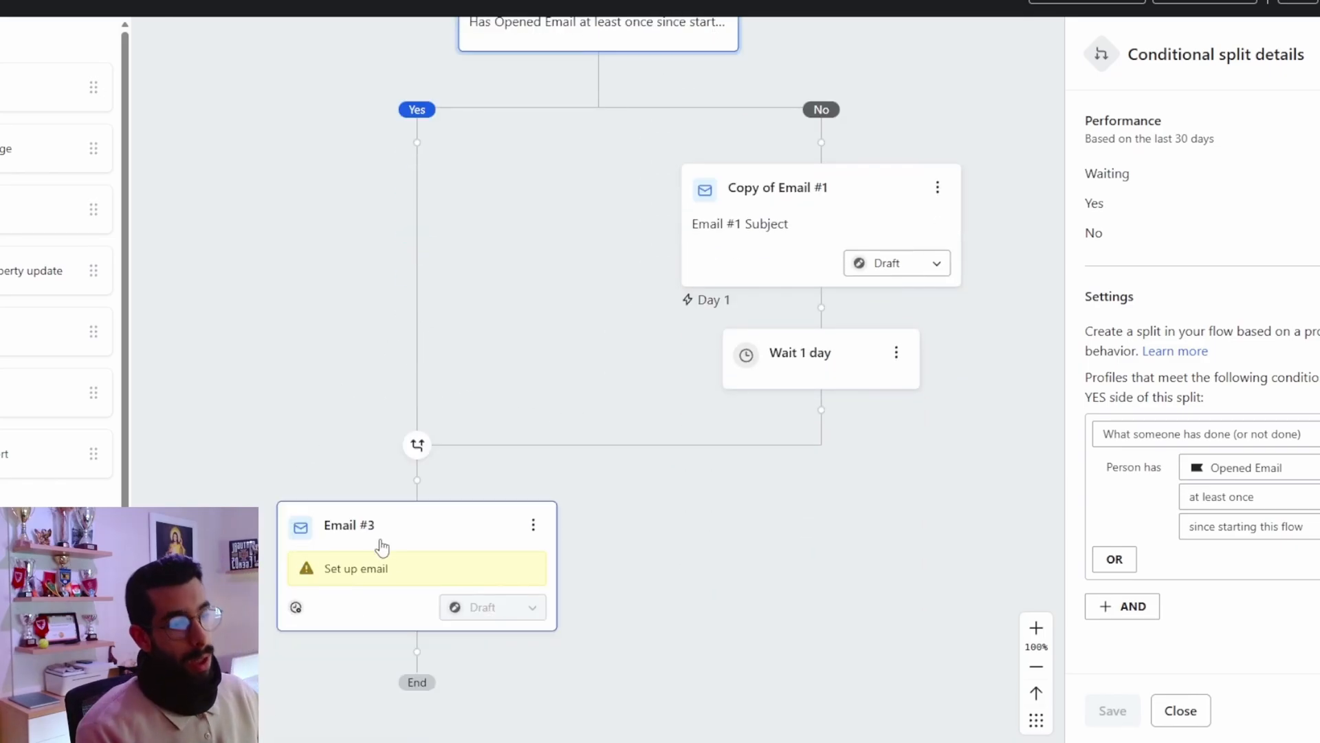
pyautogui.scroll(7, 412, 625)
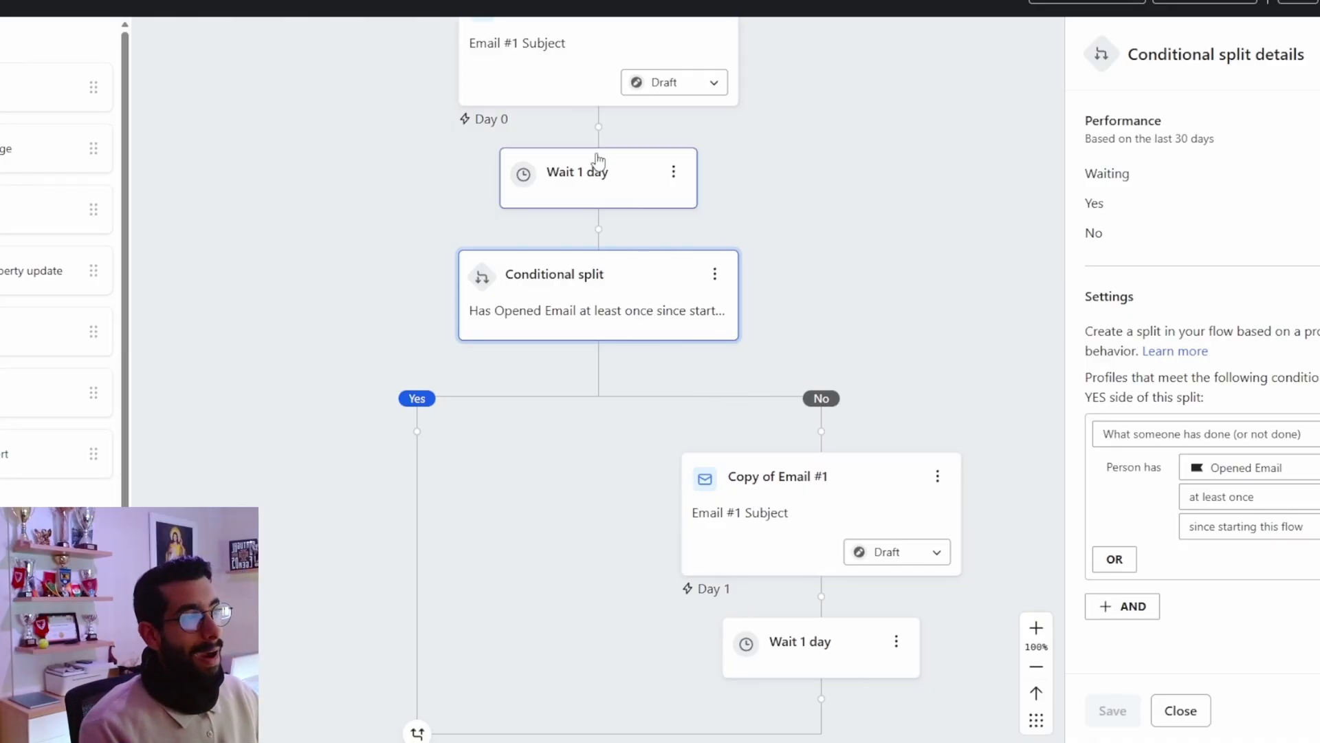
pyautogui.scroll(-5, 553, 634)
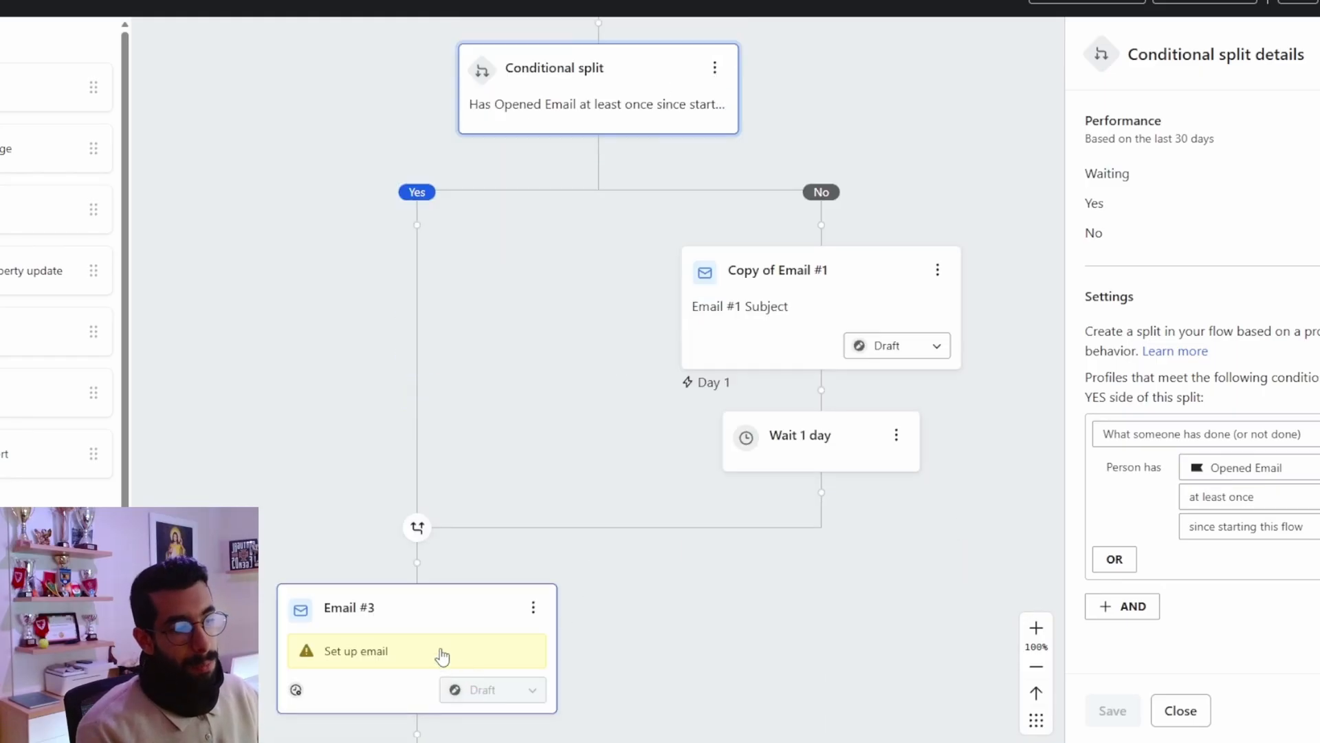
pyautogui.scroll(3, 422, 664)
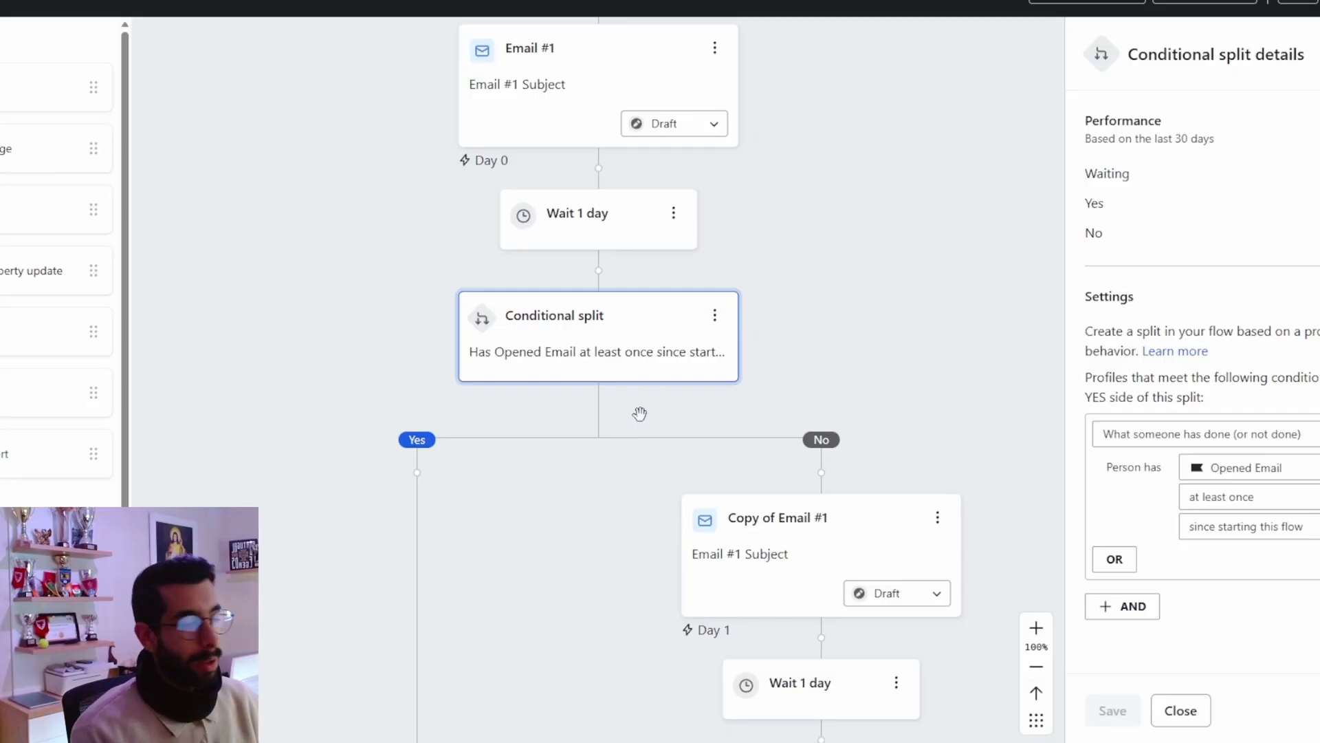
pyautogui.scroll(-3, 554, 445)
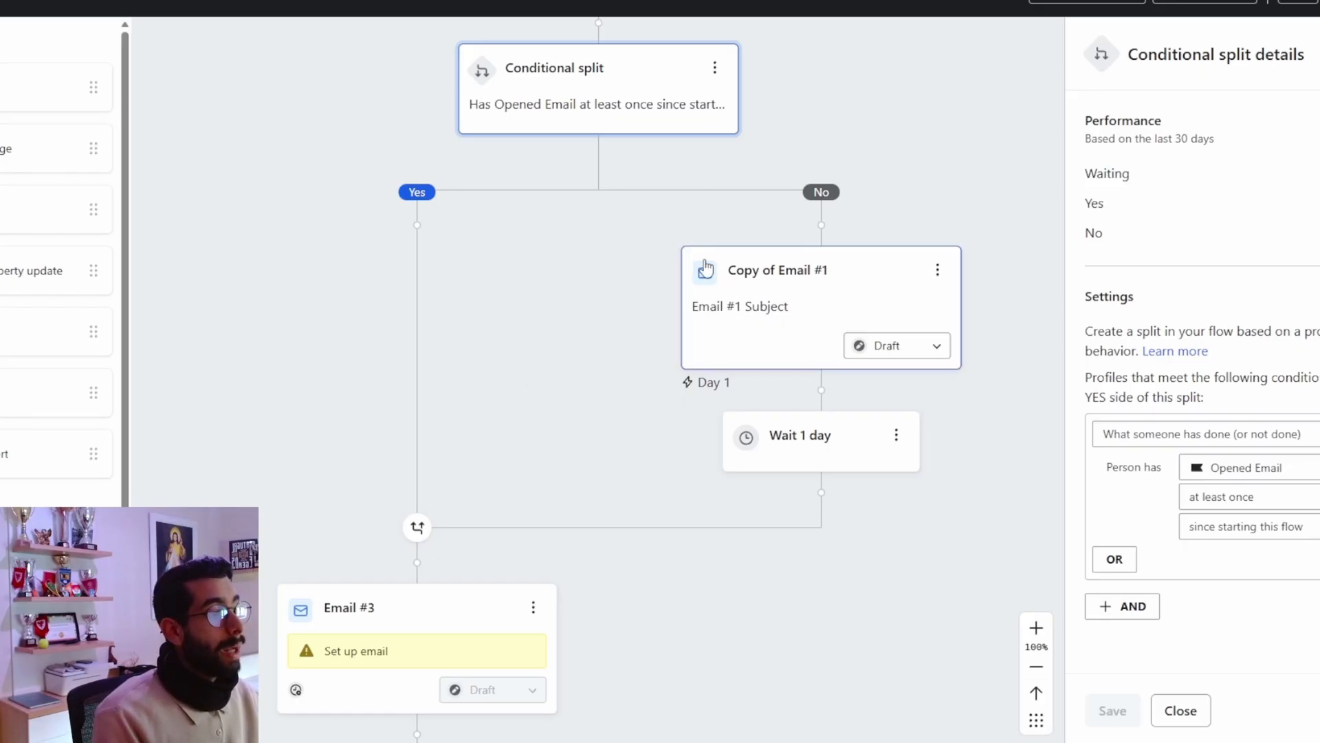
# Examine the No branch's Copy of Email #1 and its 1-day delay, and trace the whole flow from the trigger to Email #3.
pyautogui.scroll(3, 617, 400)
pyautogui.scroll(-2, 578, 324)
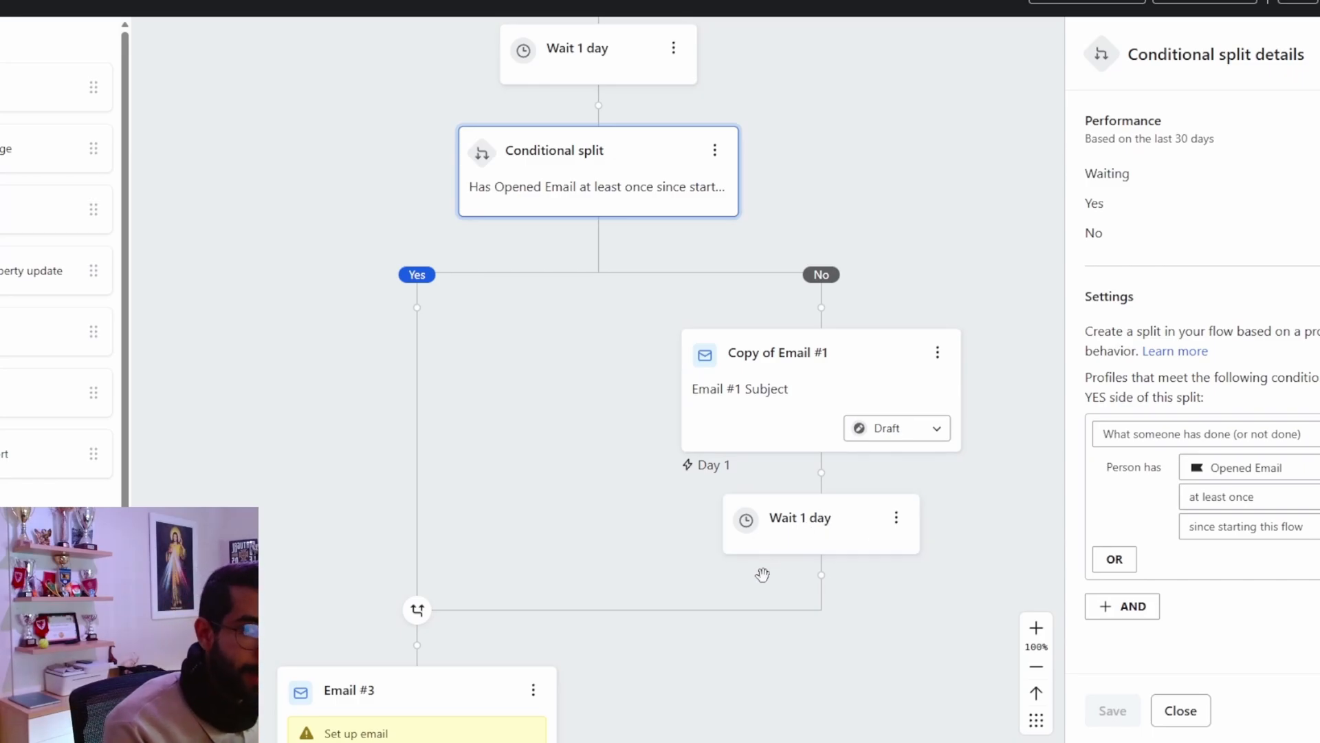
pyautogui.scroll(-2, 743, 597)
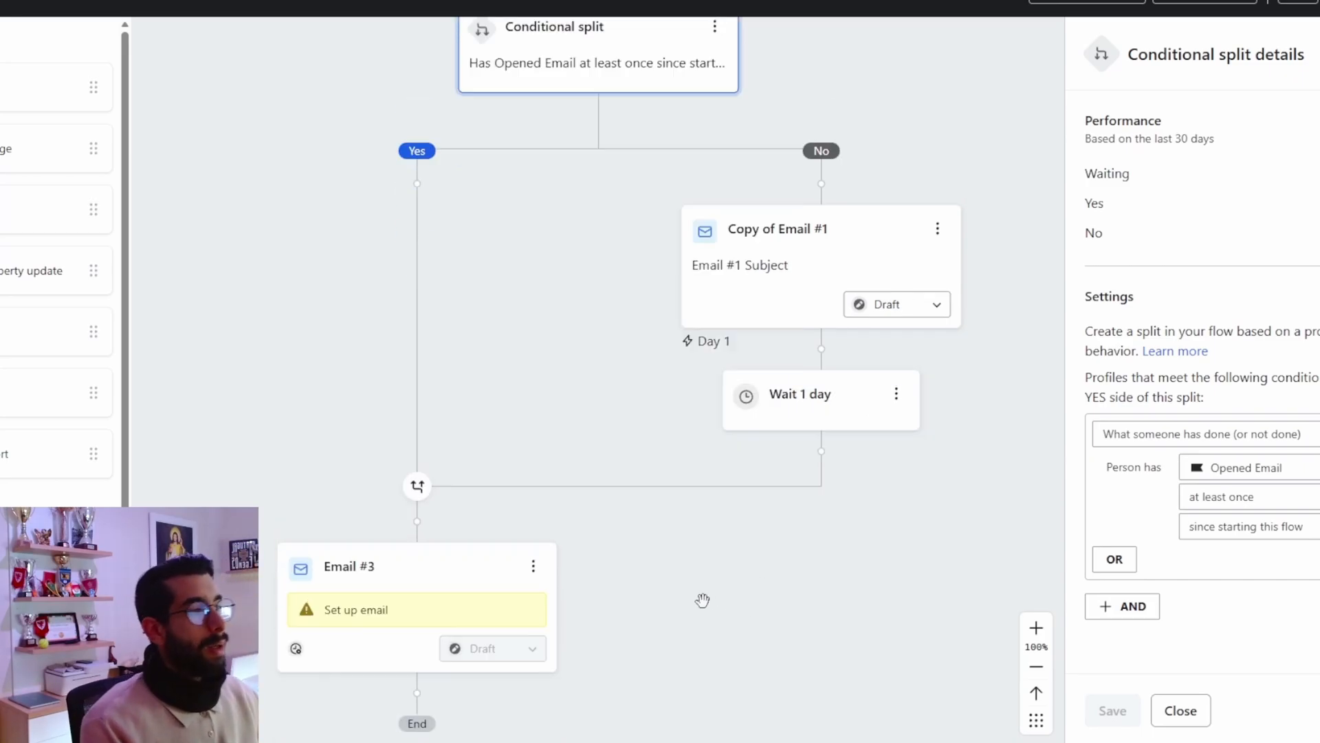
pyautogui.scroll(5, 671, 604)
pyautogui.scroll(-4, 606, 392)
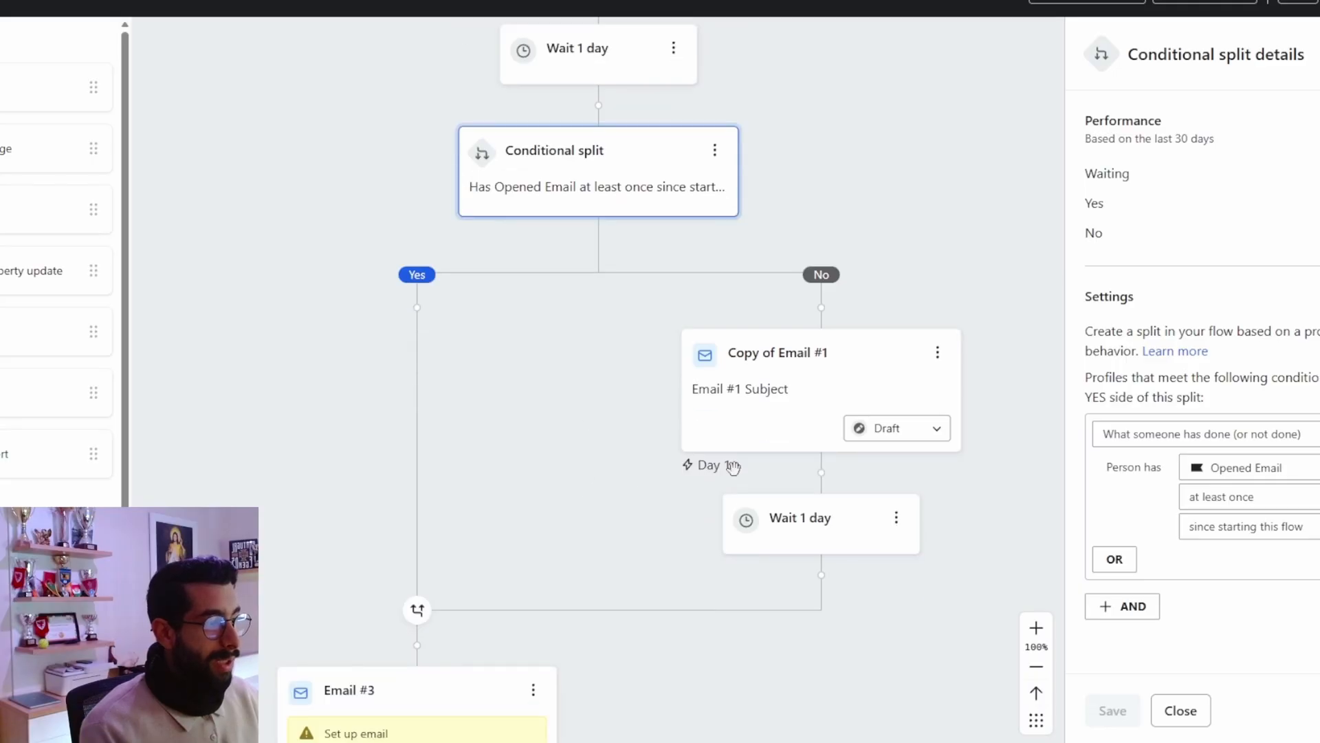
pyautogui.scroll(-2, 806, 450)
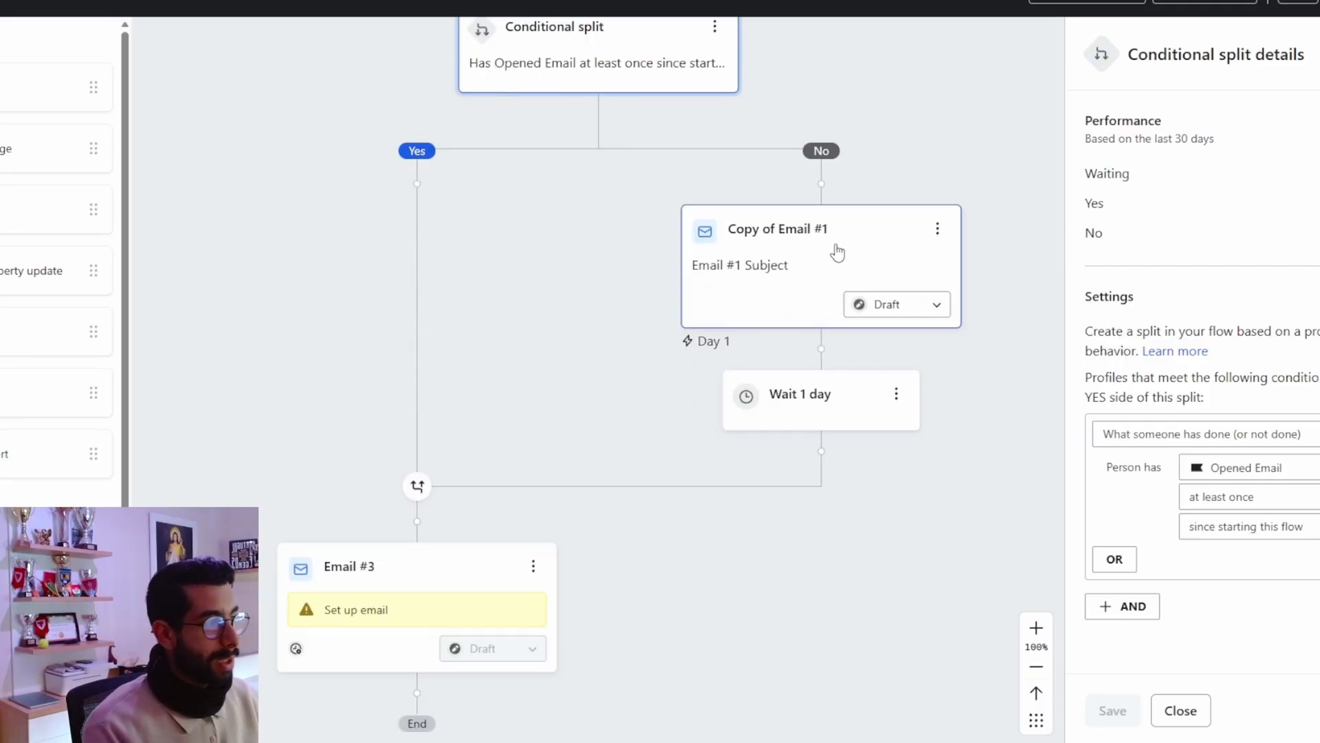
pyautogui.scroll(7, 796, 486)
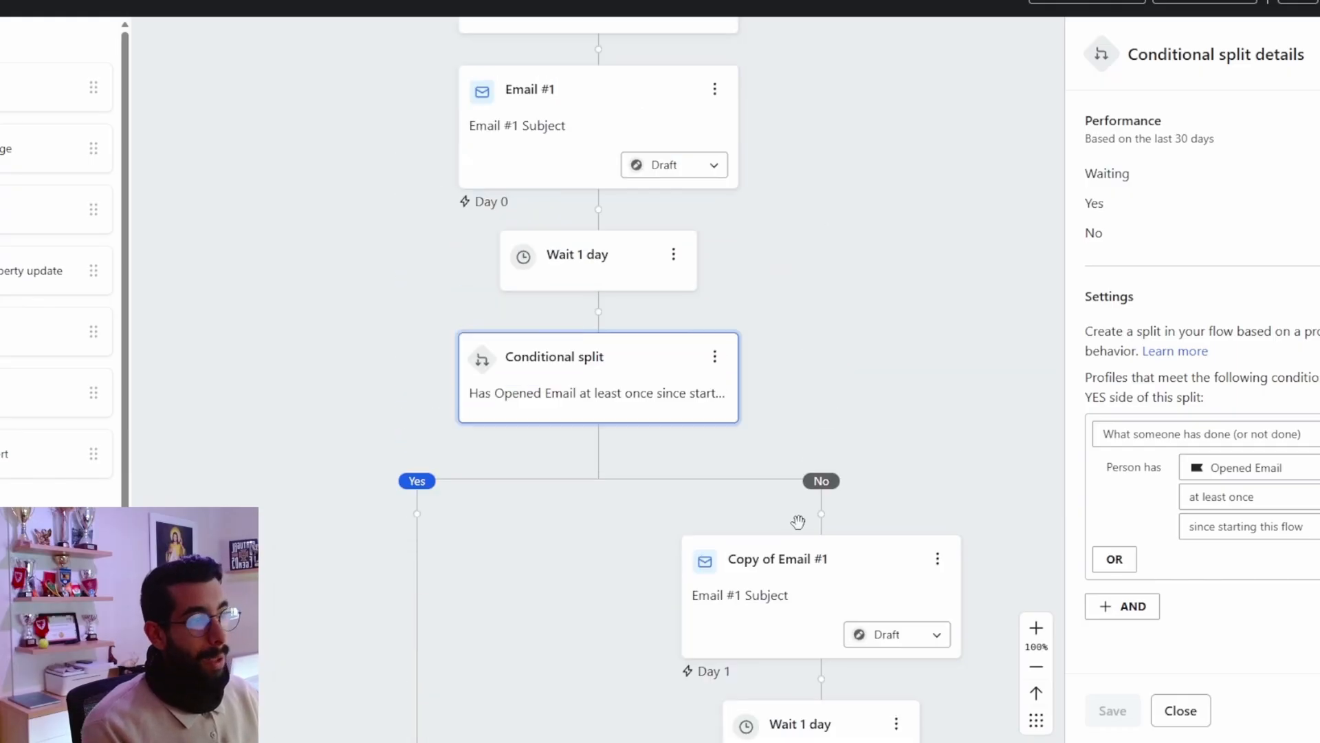
pyautogui.scroll(-3, 787, 531)
pyautogui.scroll(4, 614, 304)
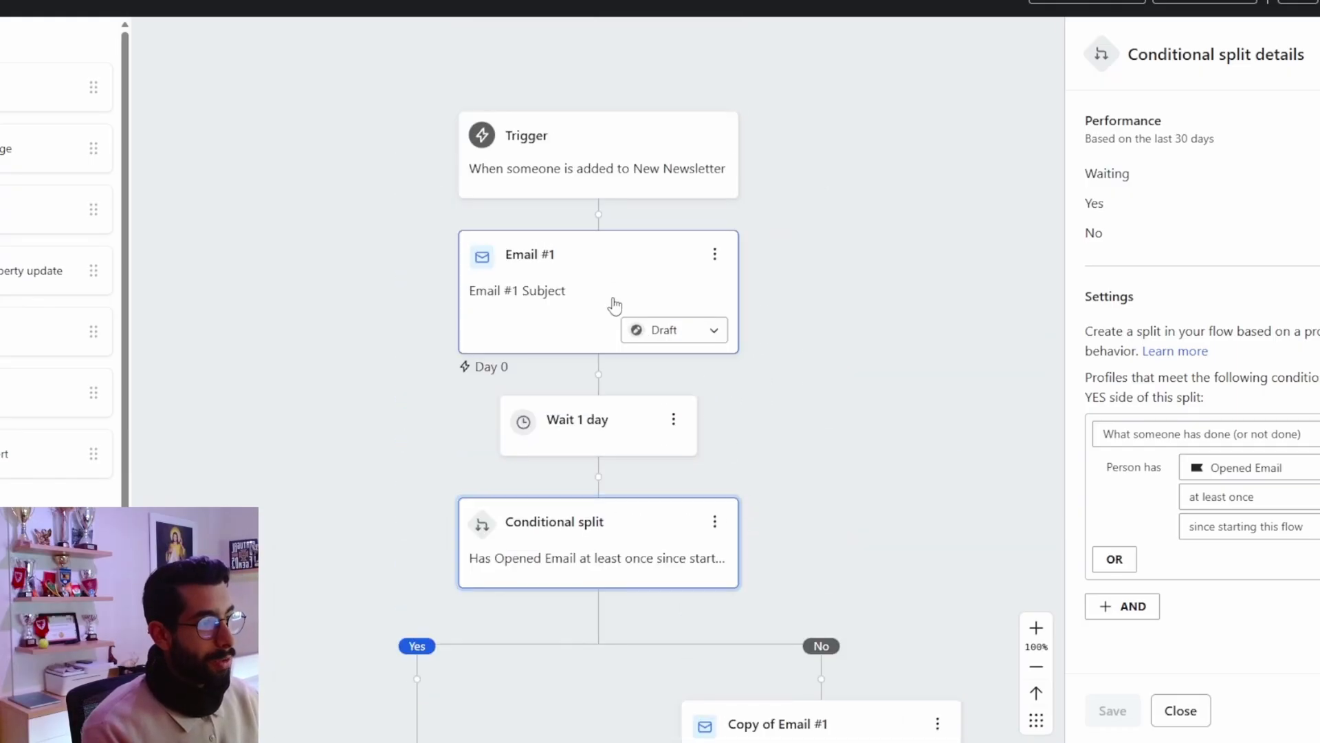
pyautogui.scroll(-8, 740, 639)
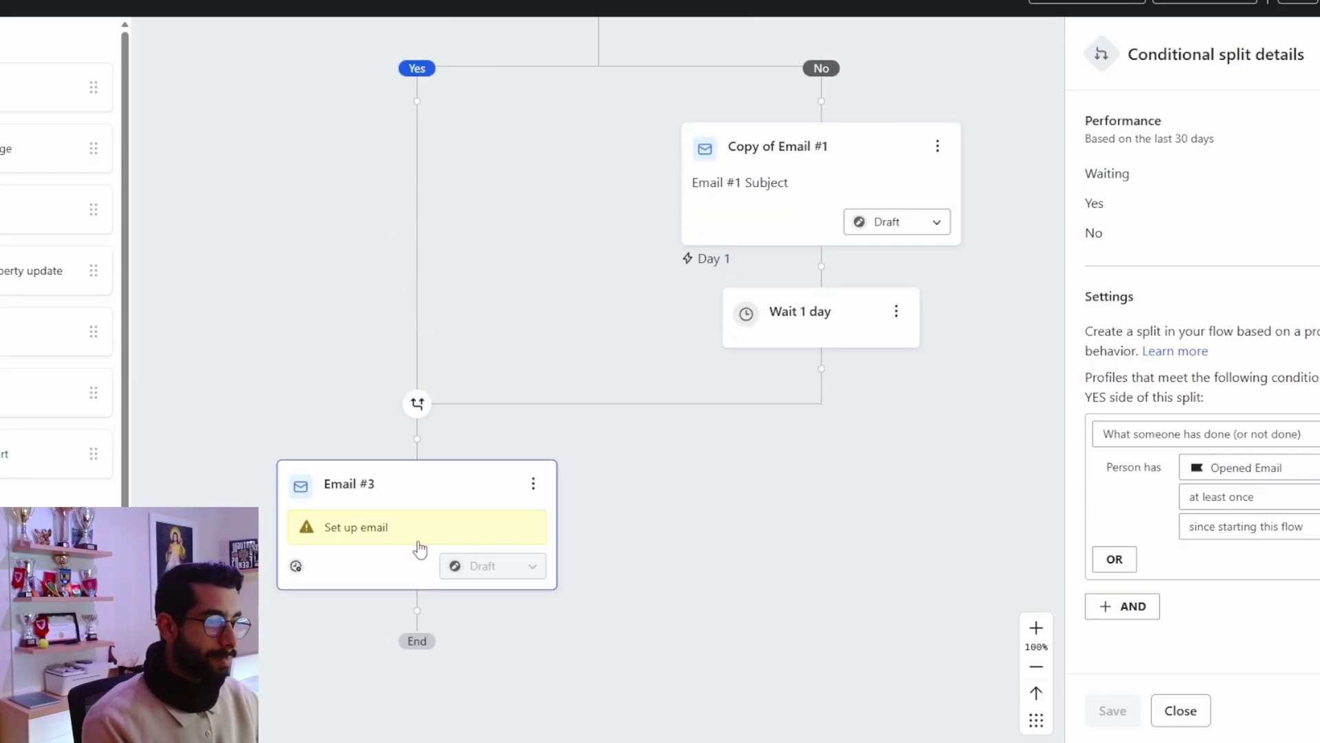
pyautogui.scroll(7, 687, 592)
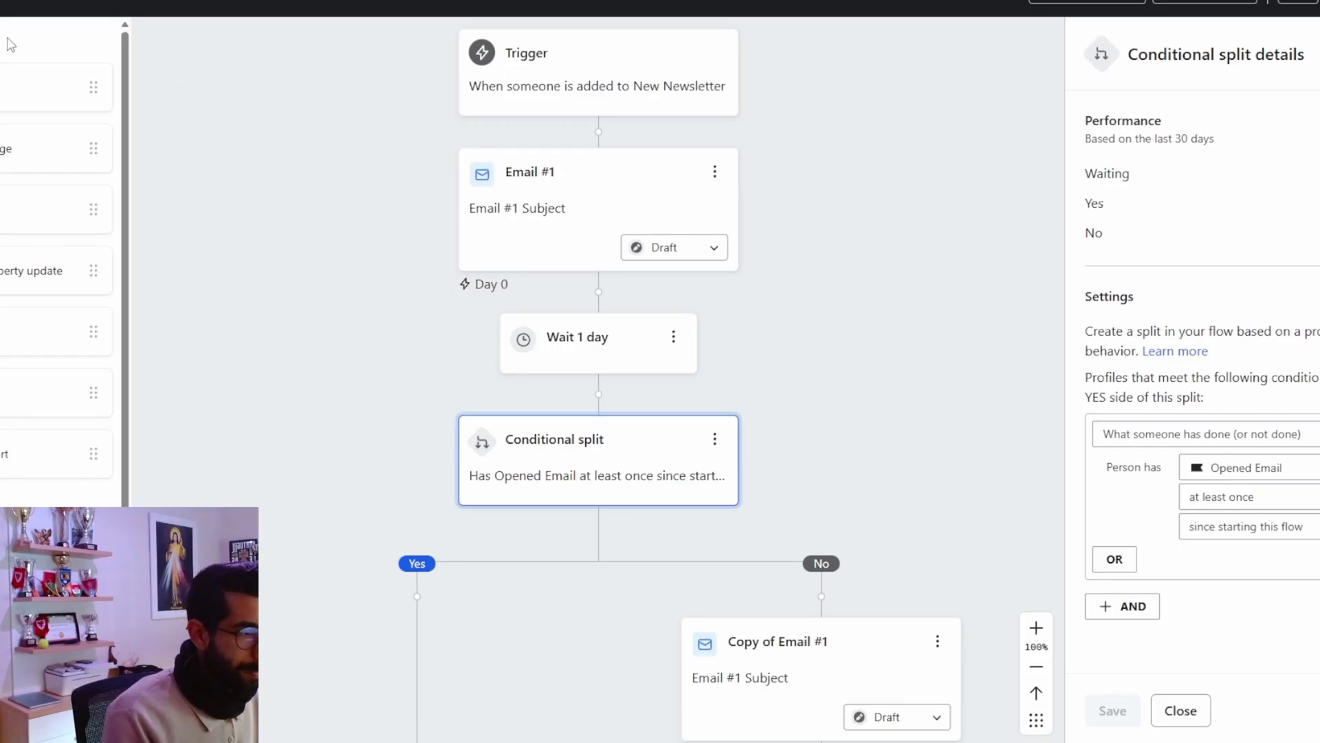
pyautogui.scroll(-3, 488, 406)
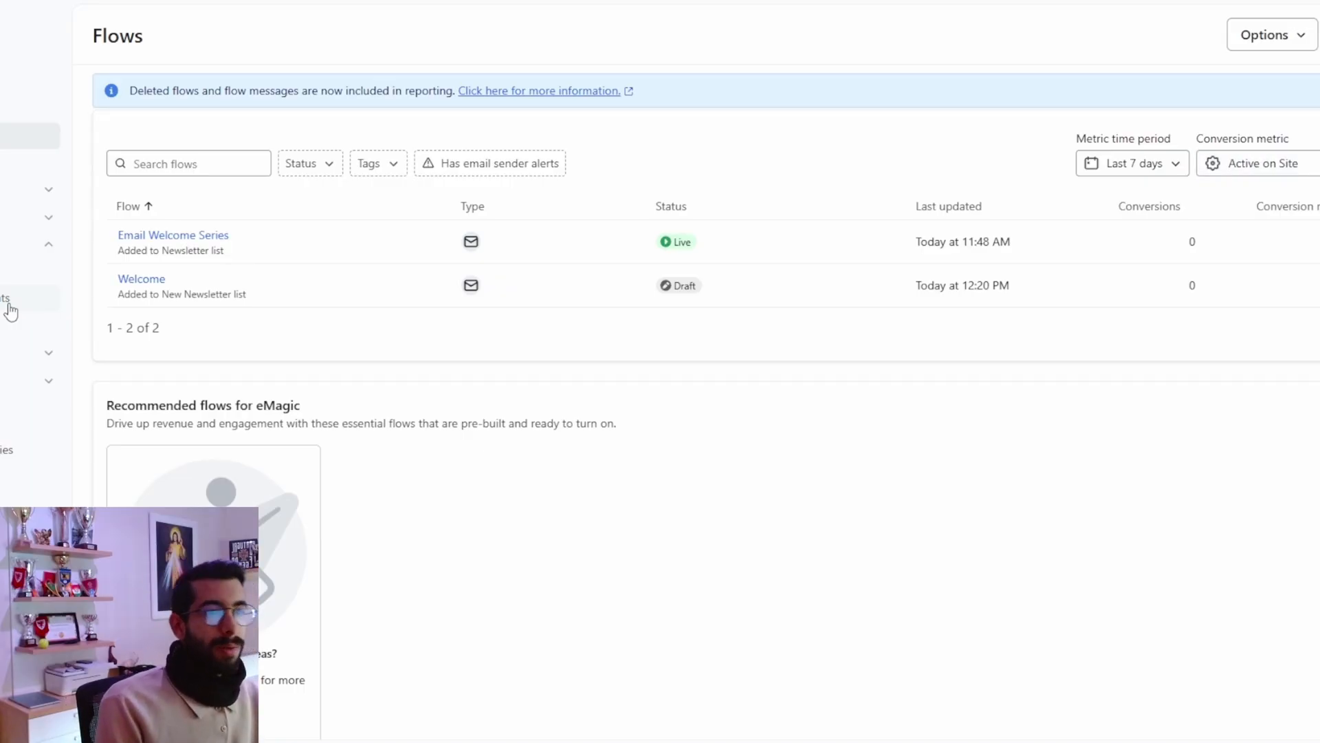
# Leave the flow and open the sign-up form gvgcbgvcgch assigned to the New Newsletter list.
pyautogui.click(4, 189)
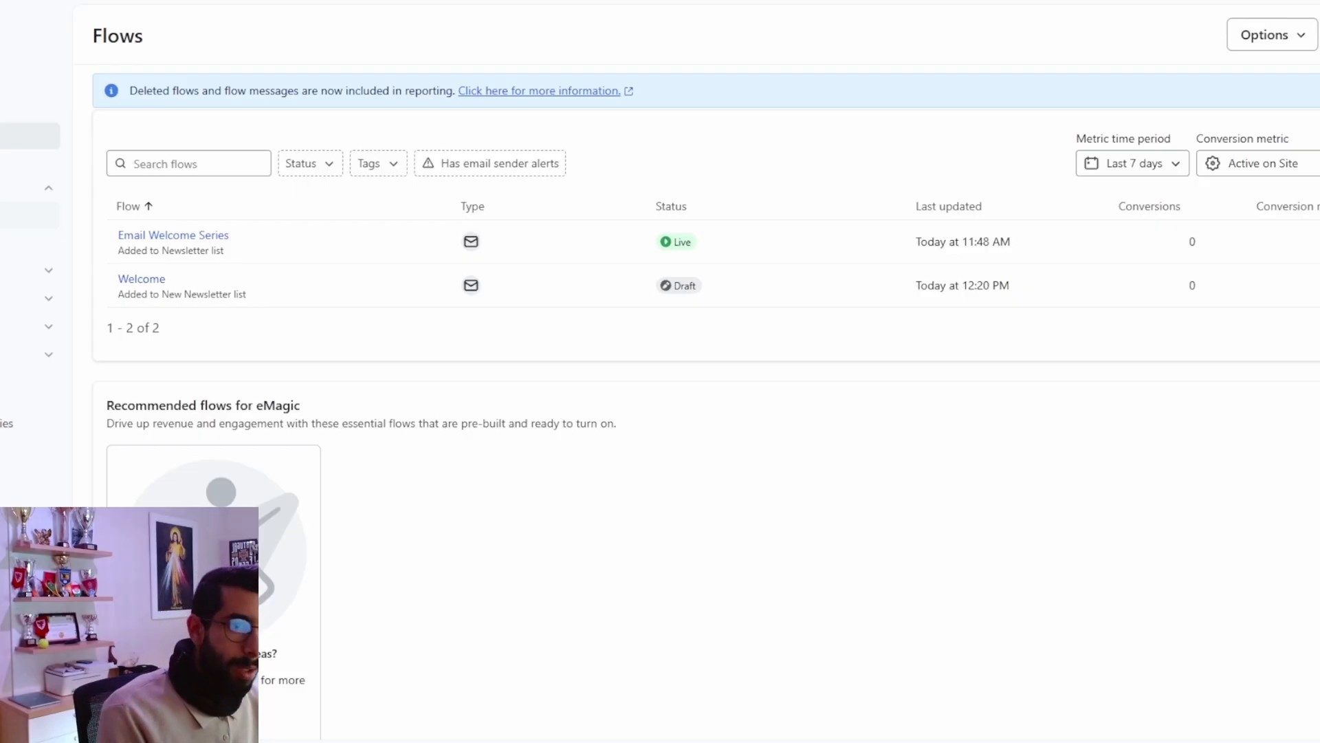
pyautogui.click(10, 223)
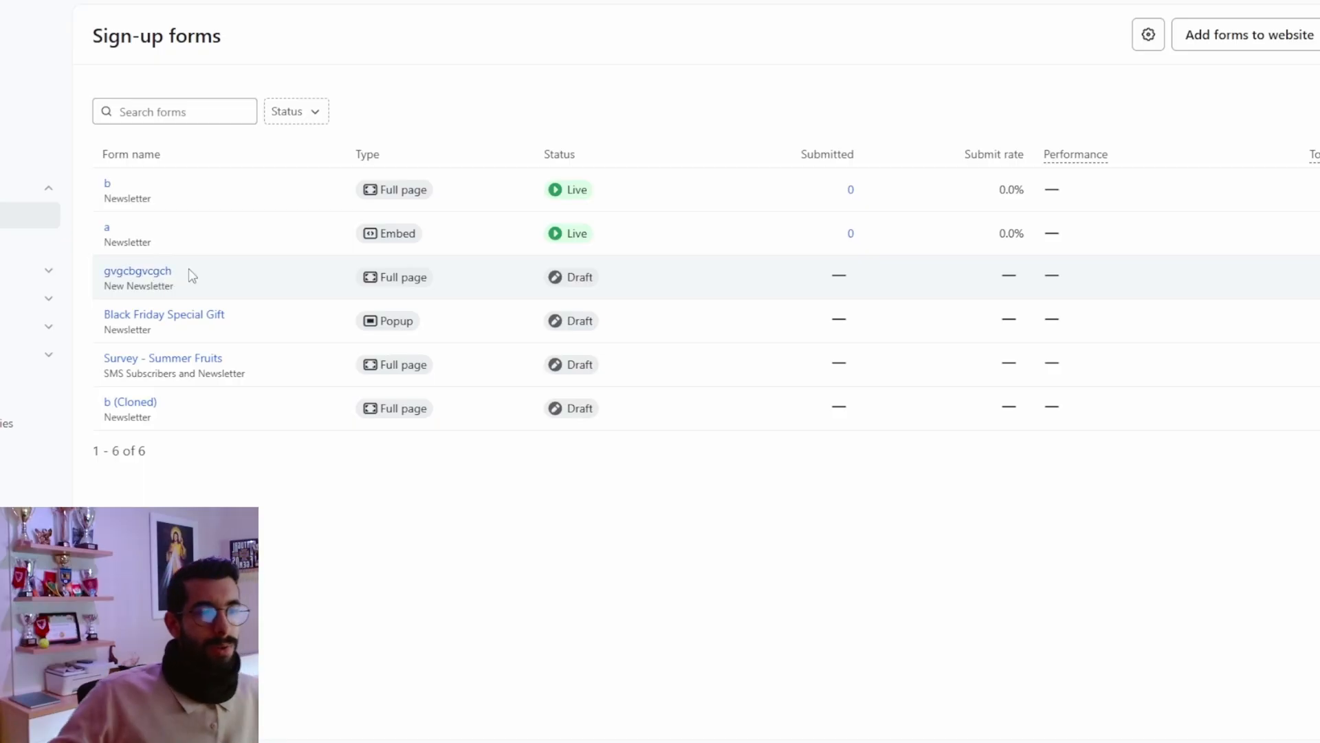
pyautogui.click(163, 272)
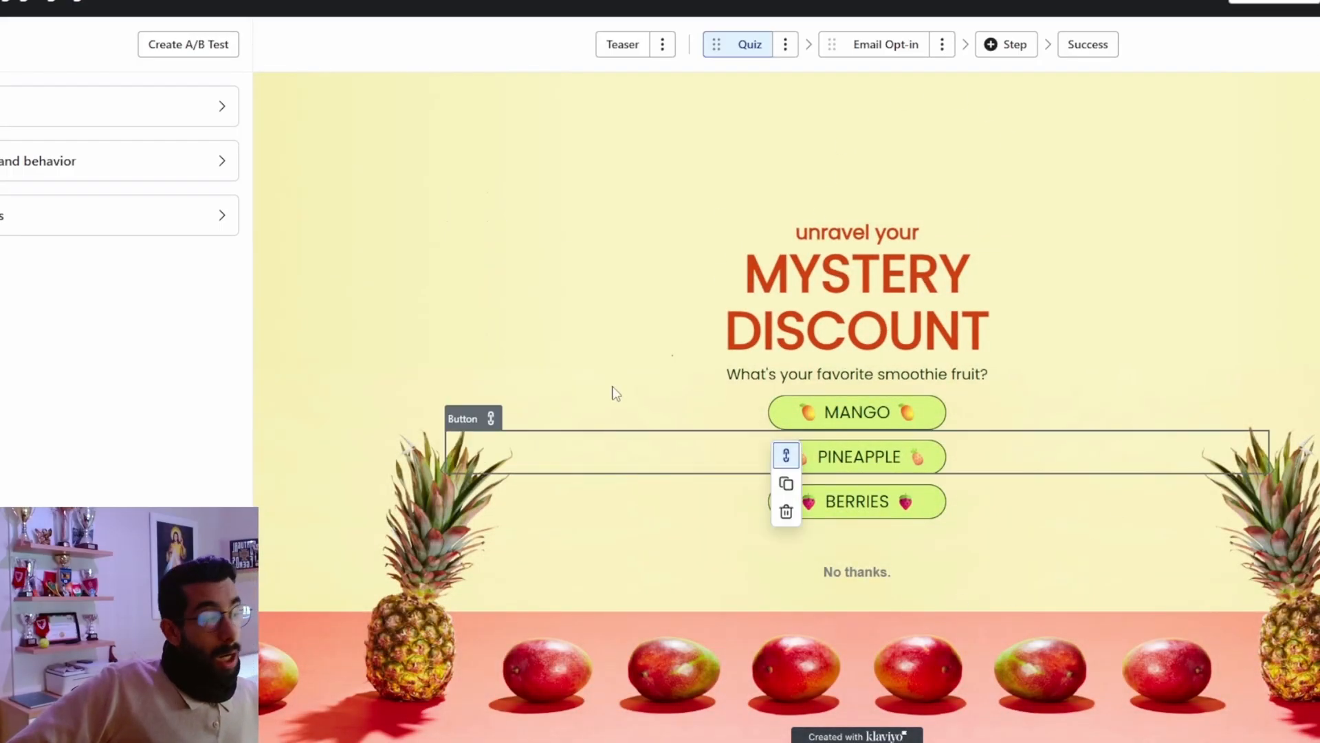
# Examine the form's Email Opt-in step, the Claim Discount button's settings and the Success step.
pyautogui.click(885, 47)
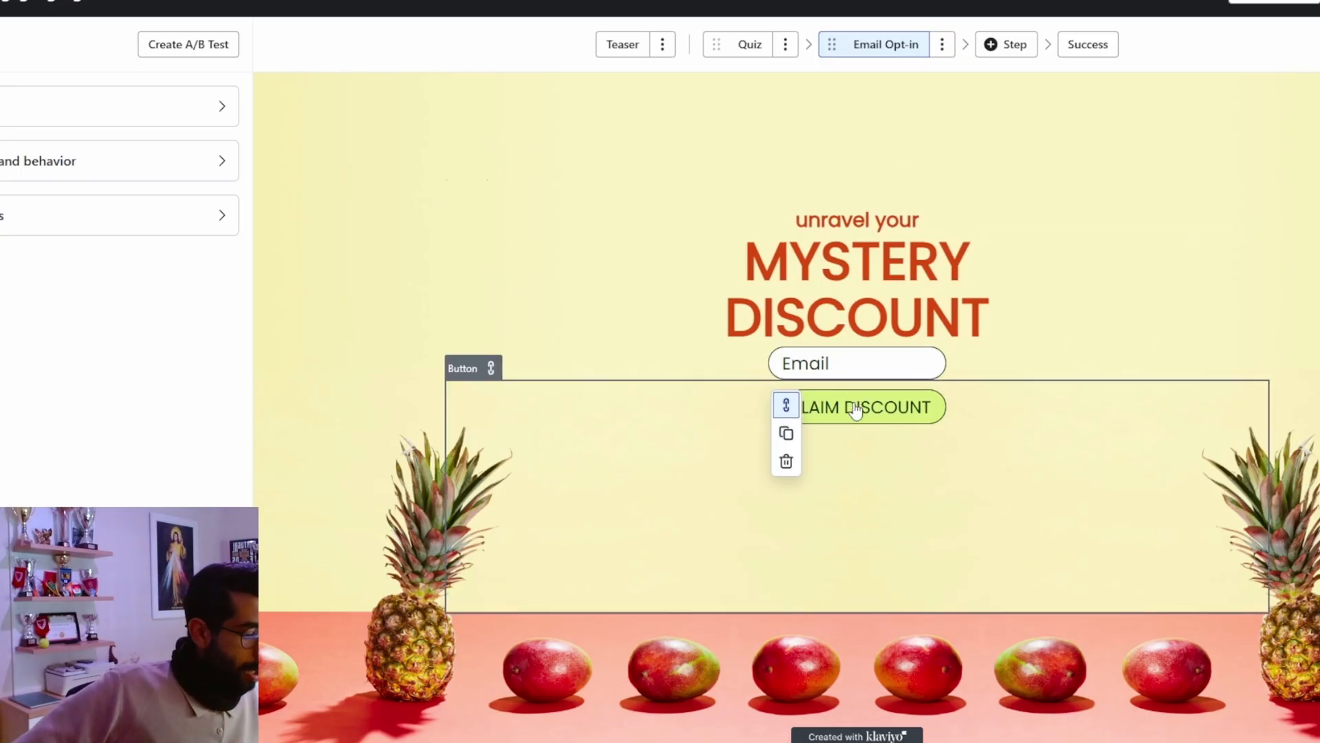
pyautogui.click(909, 416)
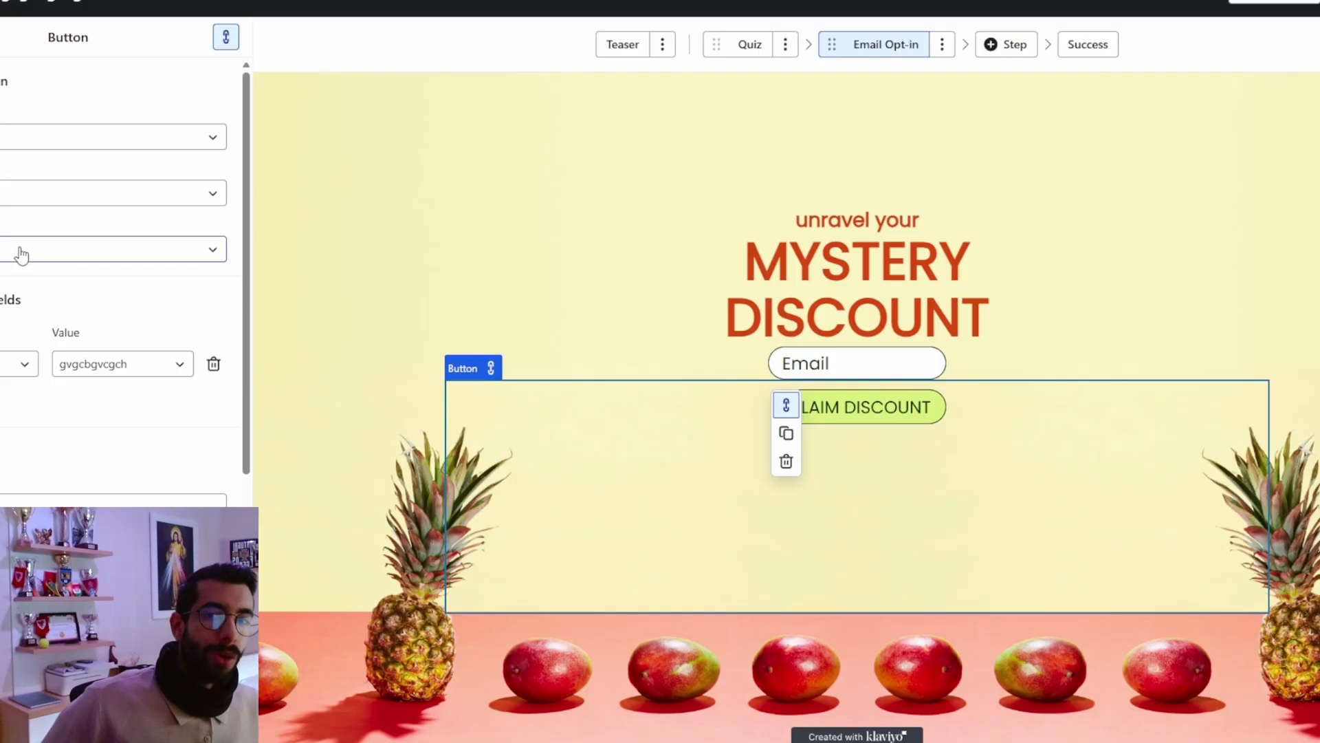
pyautogui.click(1104, 46)
pyautogui.click(890, 48)
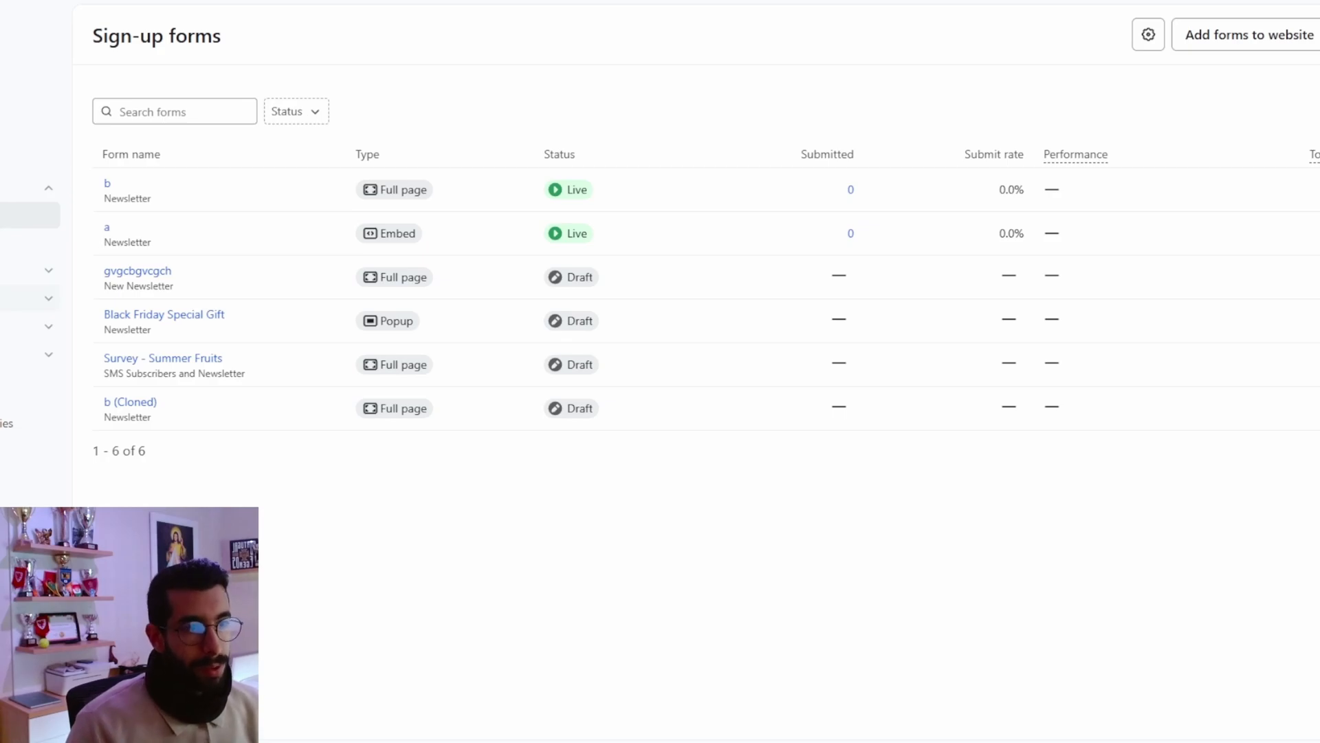
# Open the New Newsletter list's consent settings from the lists overview and check its opt-in process choice.
pyautogui.click(6, 298)
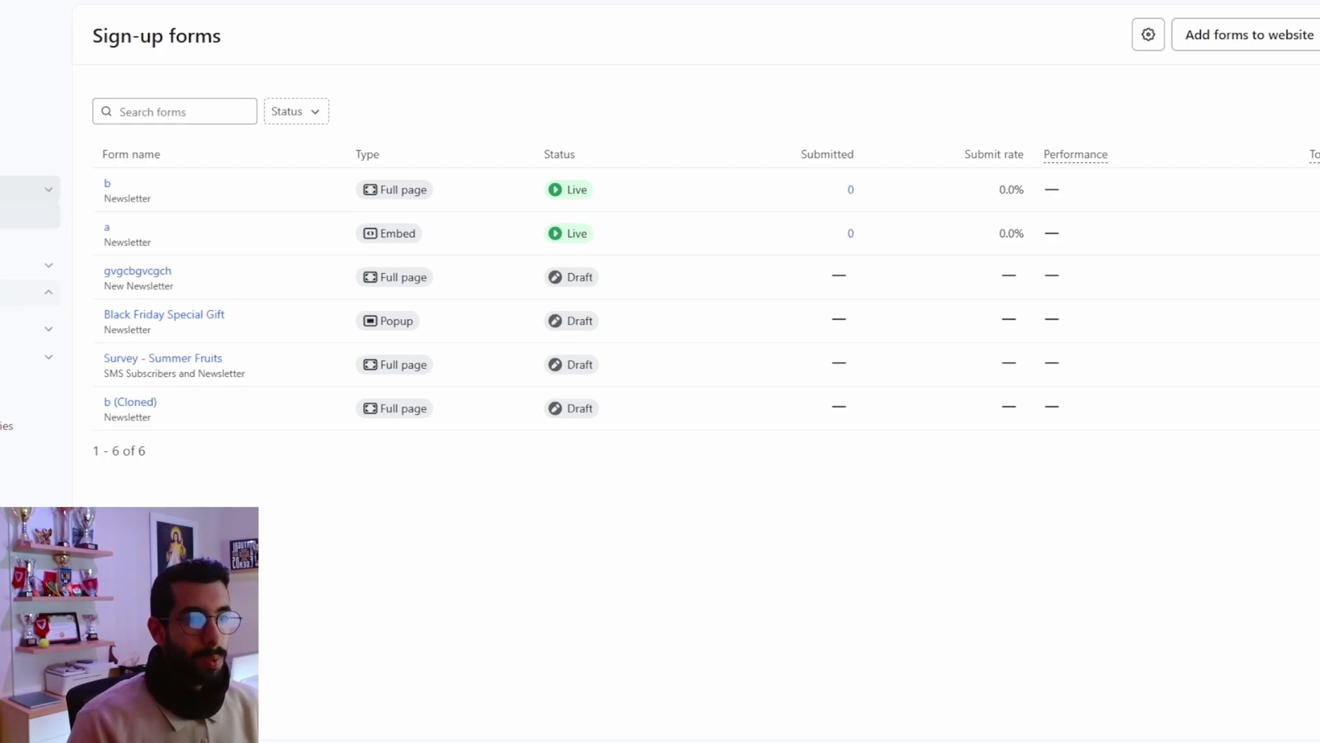
pyautogui.click(7, 298)
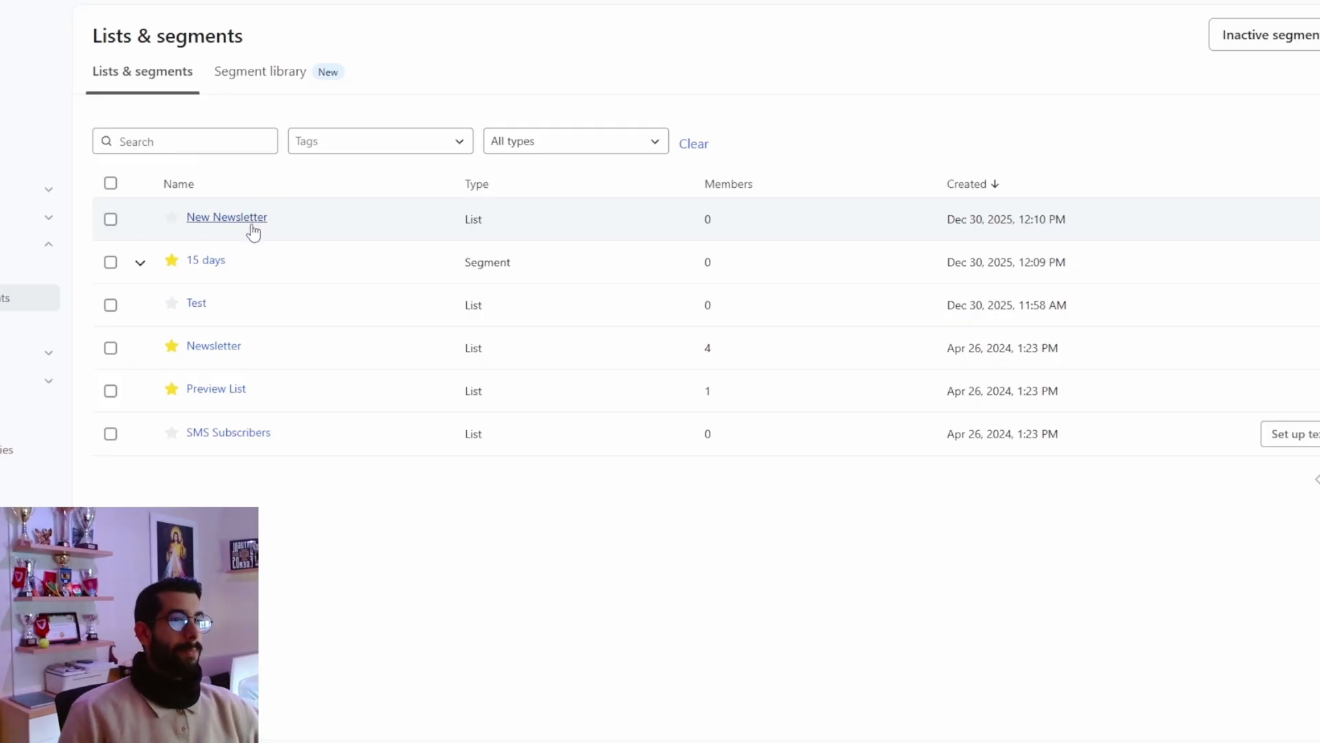
pyautogui.click(248, 220)
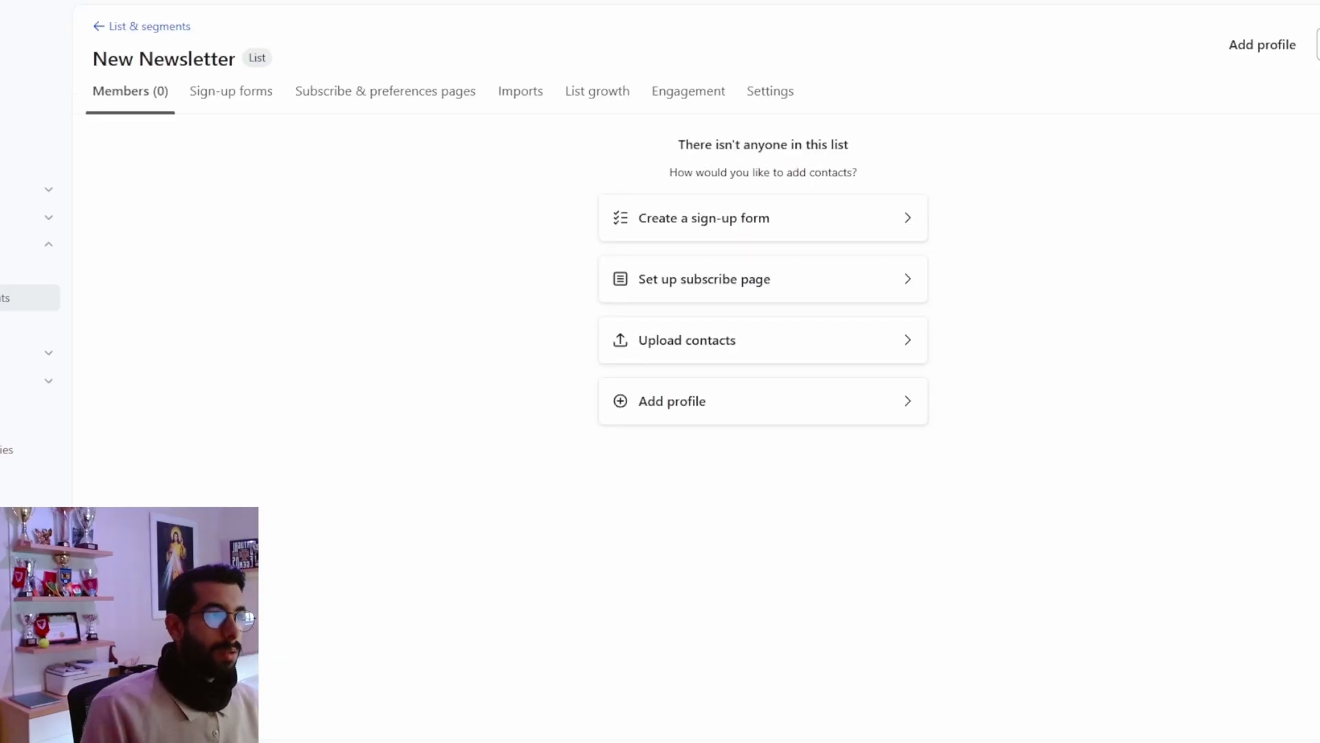
pyautogui.click(788, 107)
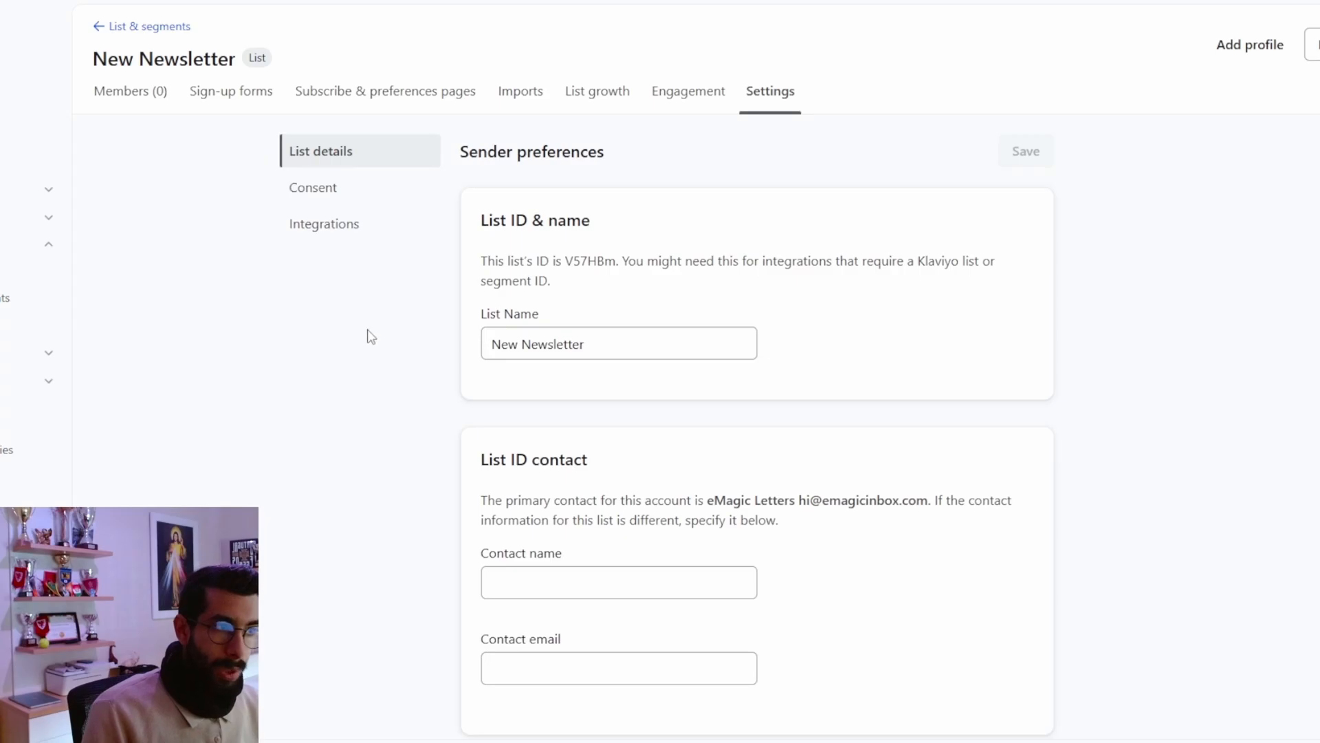
pyautogui.click(339, 233)
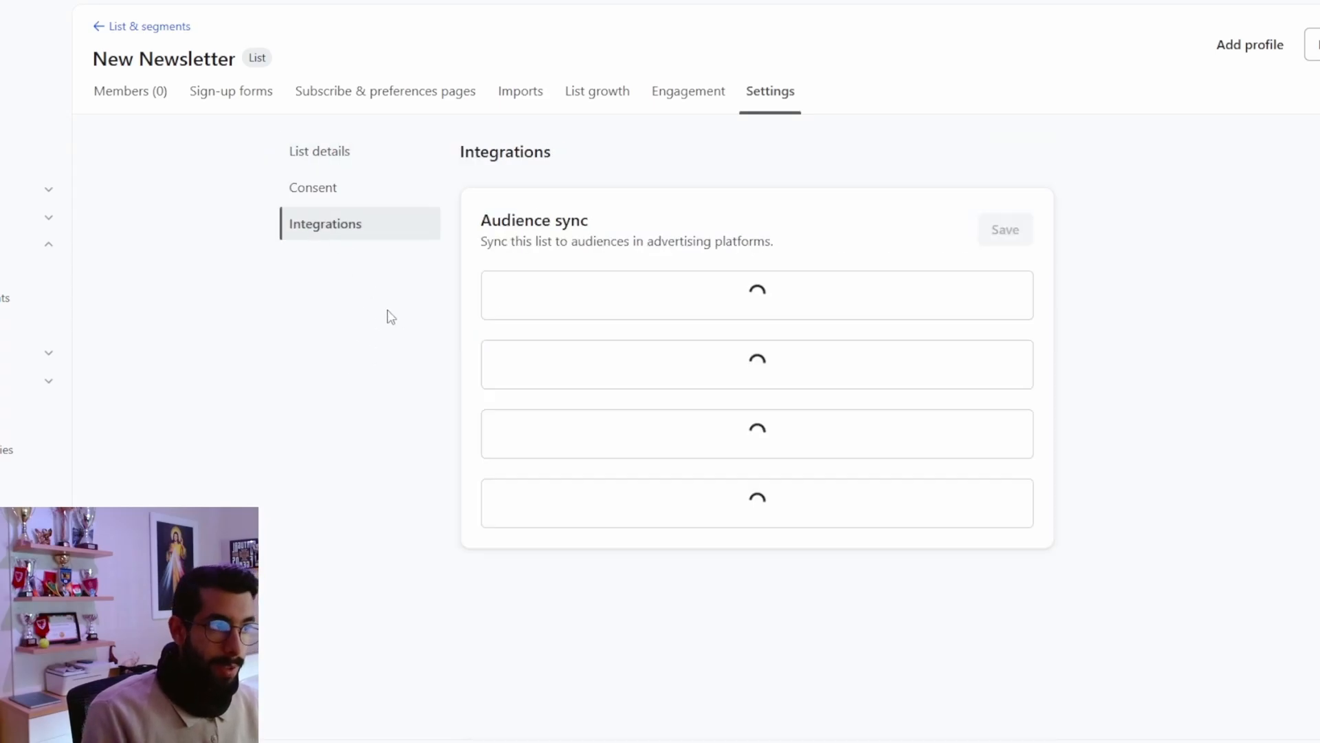
pyautogui.click(301, 187)
pyautogui.scroll(-2, 611, 344)
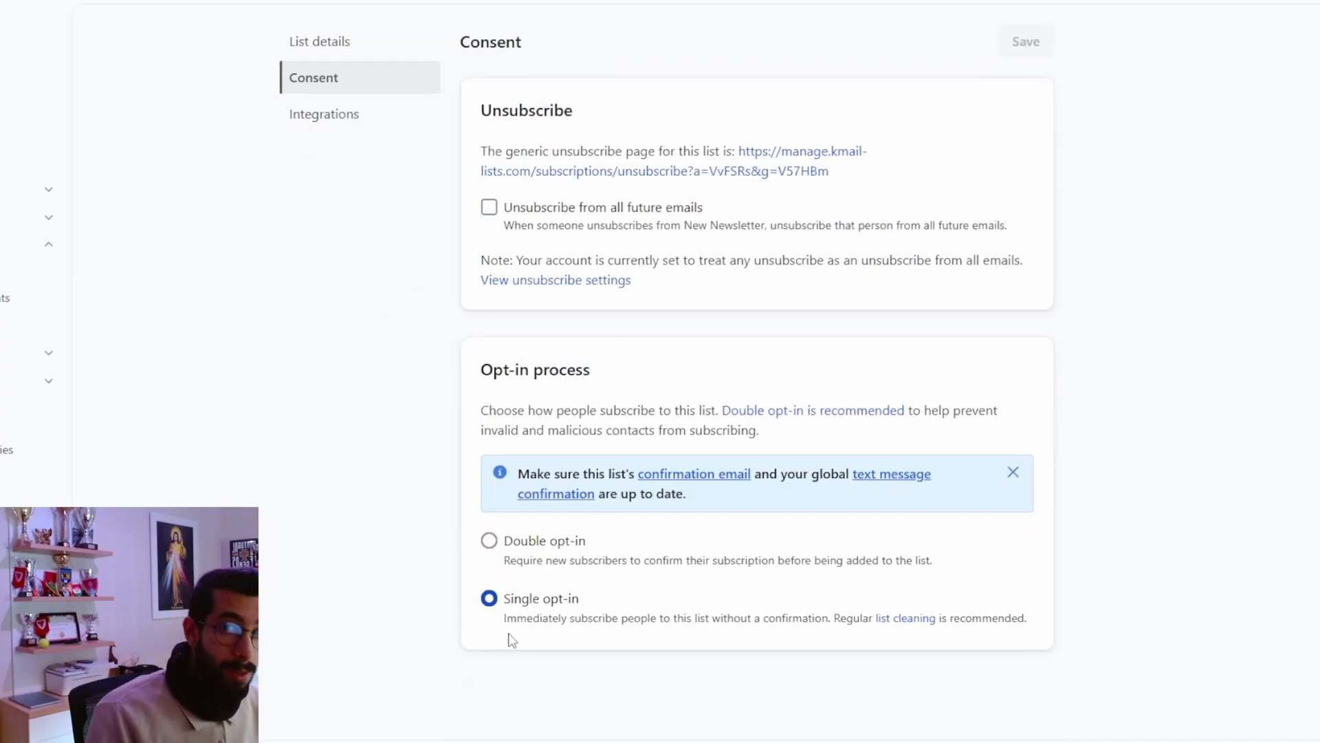
# Go back to the flows overview and reopen the Welcome flow.
pyautogui.click(8, 136)
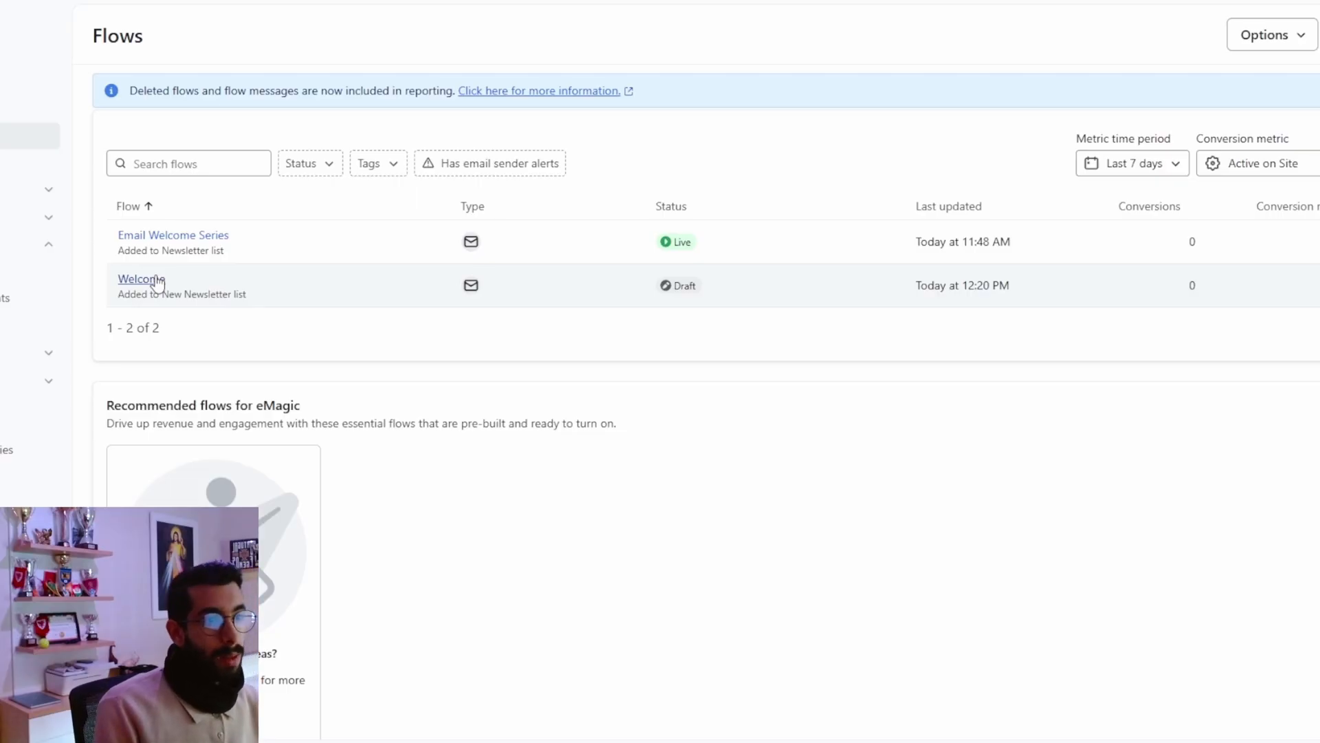
pyautogui.click(158, 282)
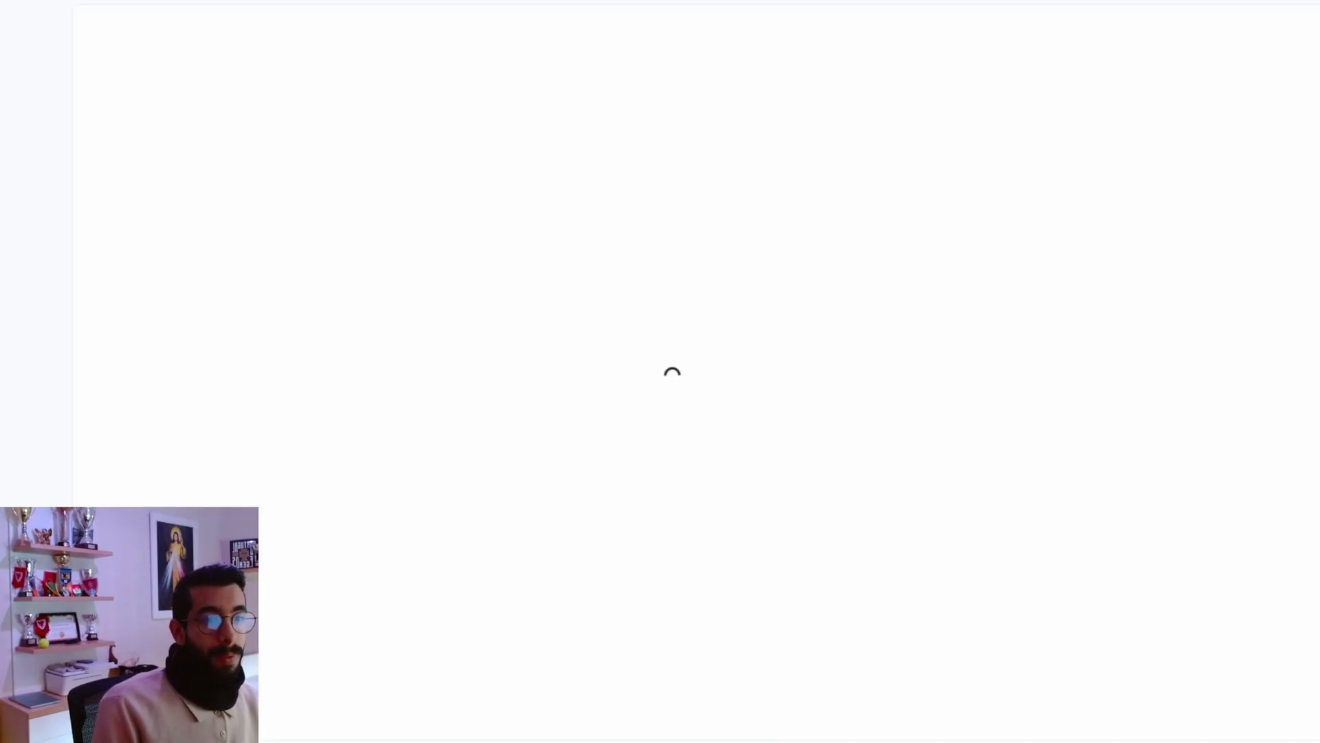
# Reopen the gvgcbgvcgch sign-up form and examine the Claim Discount button in its Email Opt-in step.
pyautogui.click(2, 243)
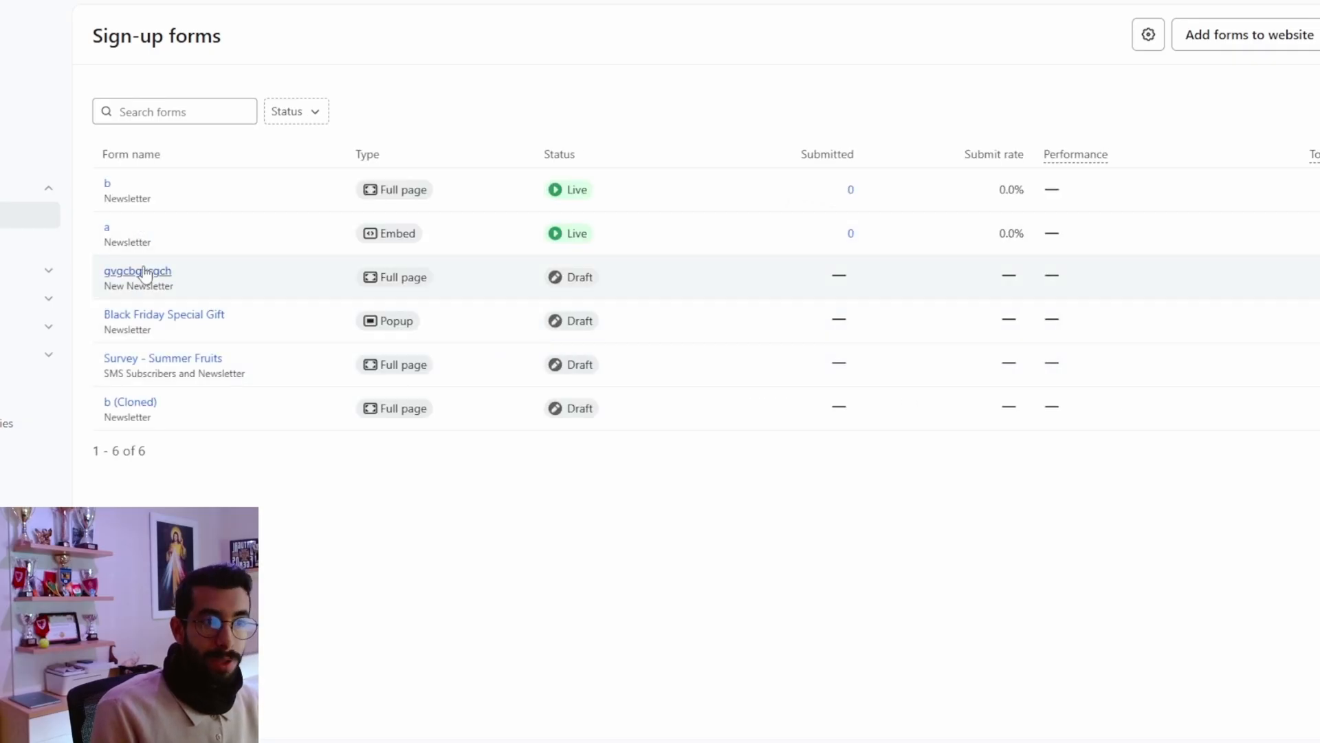
pyautogui.click(143, 272)
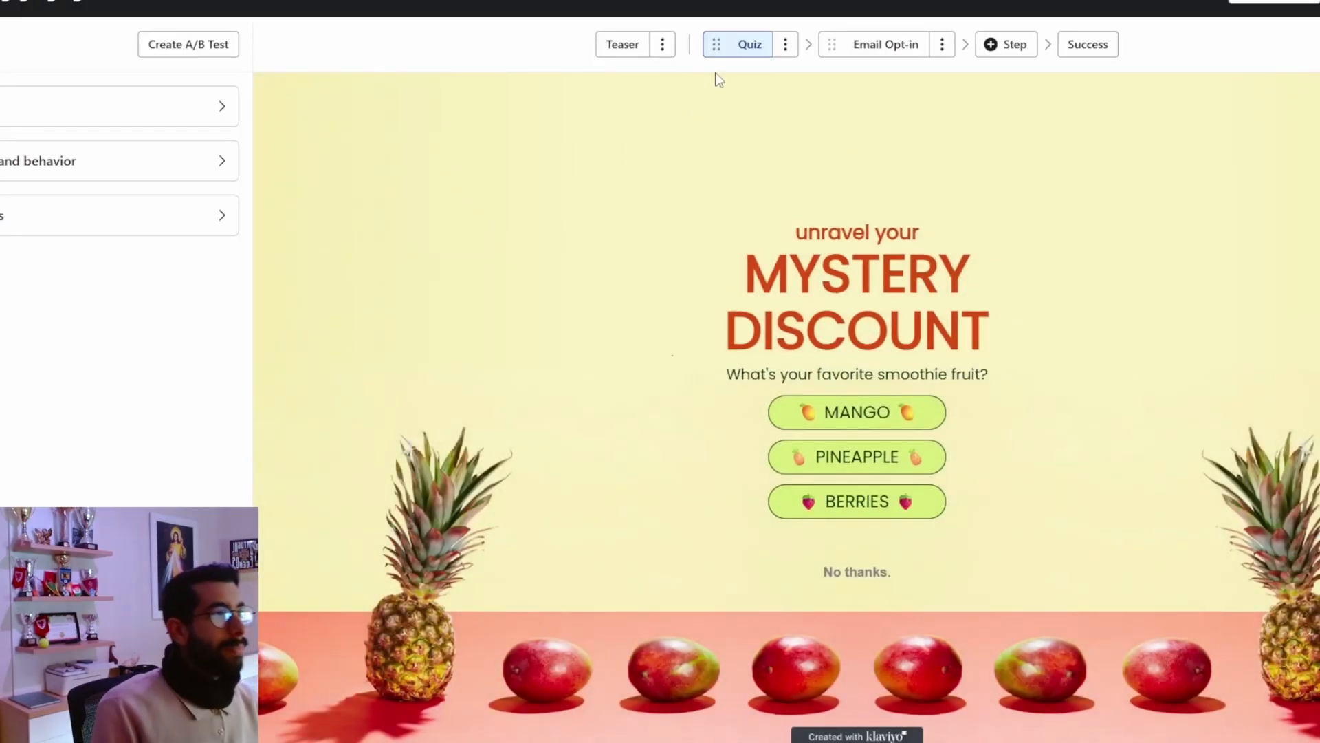
pyautogui.click(887, 48)
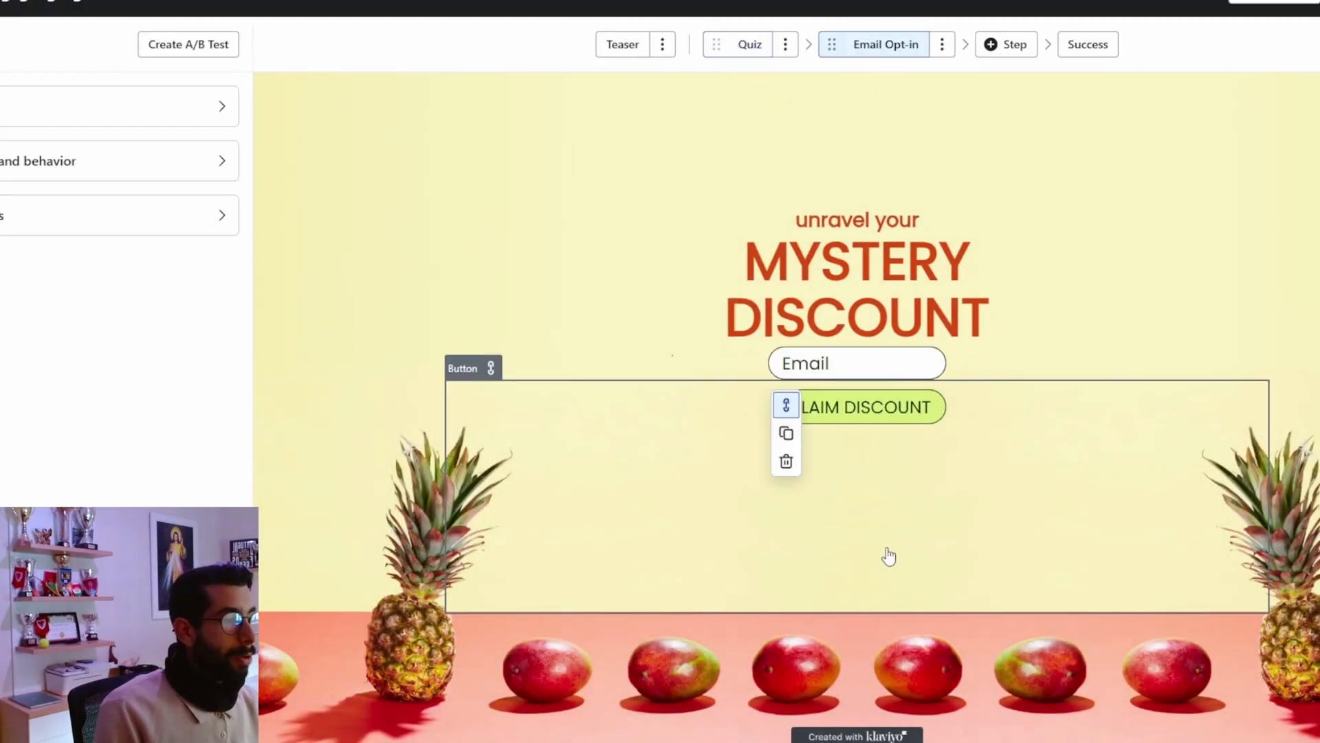
pyautogui.click(887, 431)
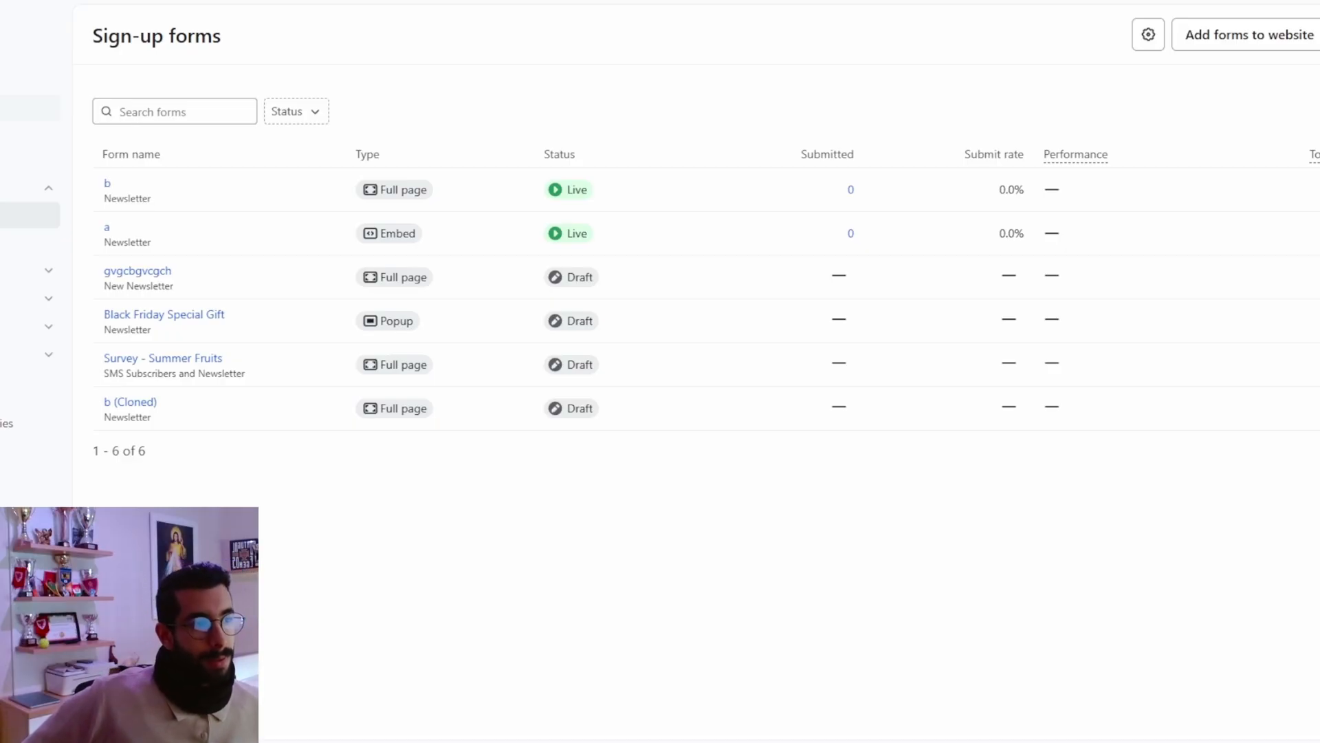
# Leave the form and open the campaigns overview.
pyautogui.click(3, 108)
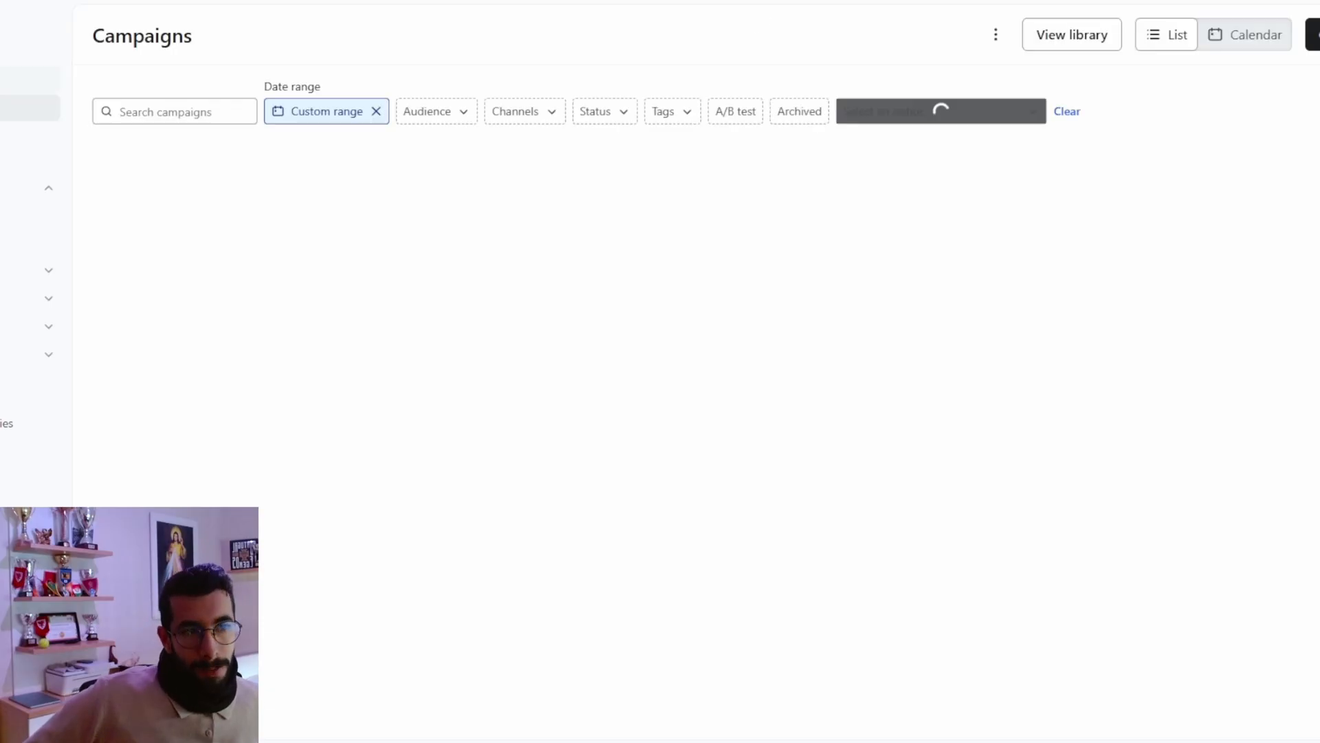
pyautogui.click(3, 79)
pyautogui.click(4, 108)
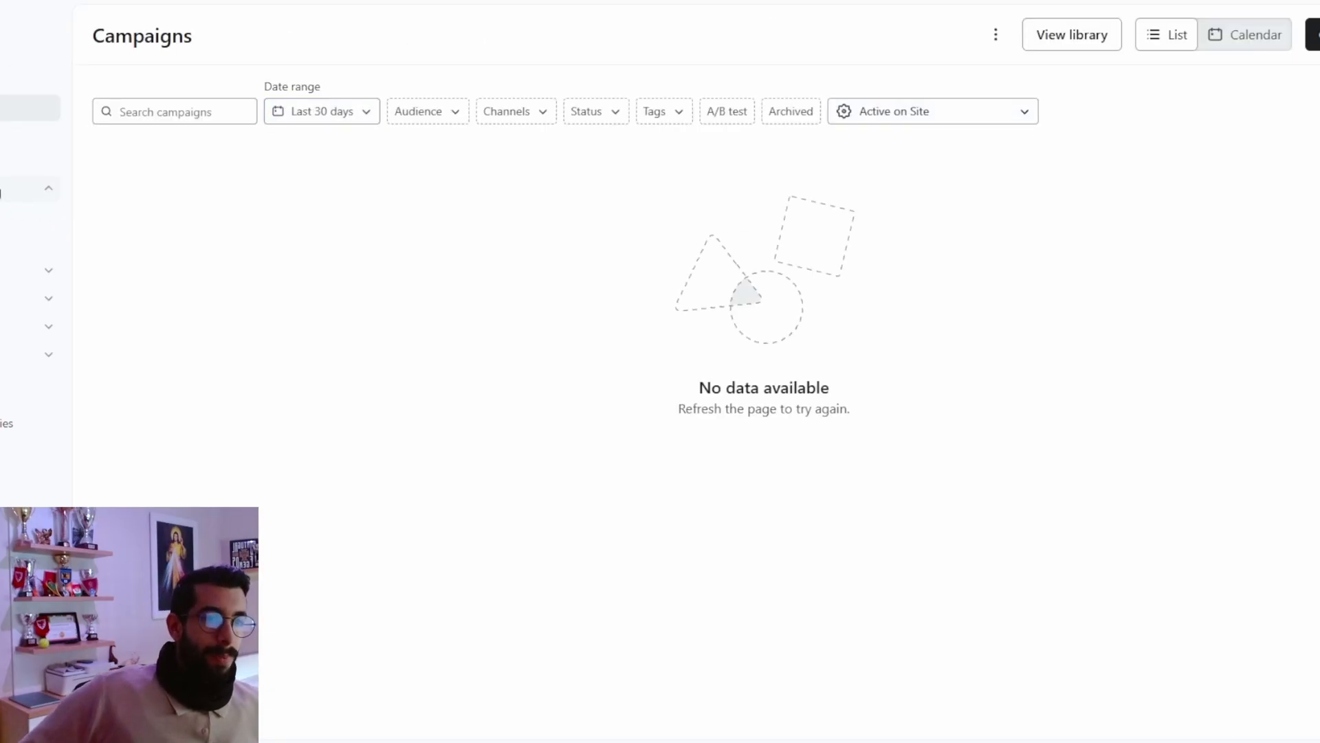